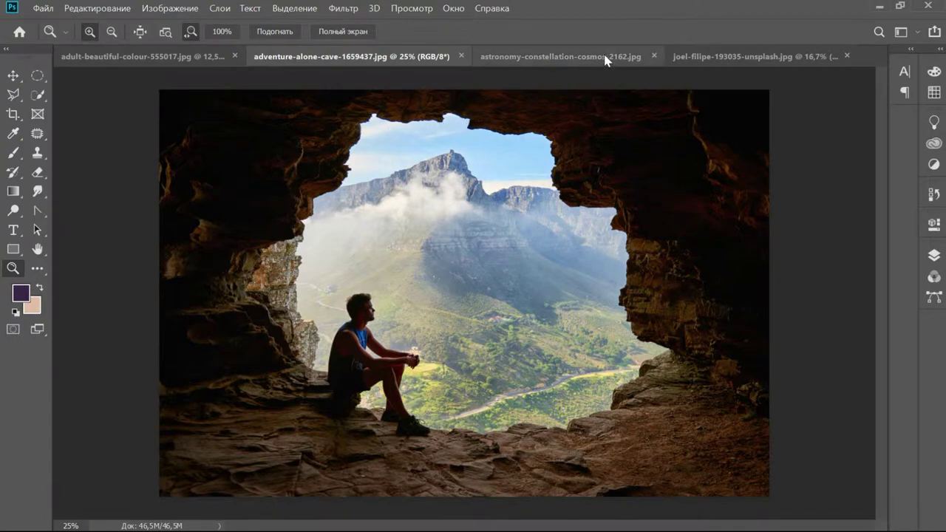
Outline the landscape seen through the cave opening, following the rocks and the seated man, with the freehand Lasso and a 3 px feather.
click(607, 58)
click(355, 62)
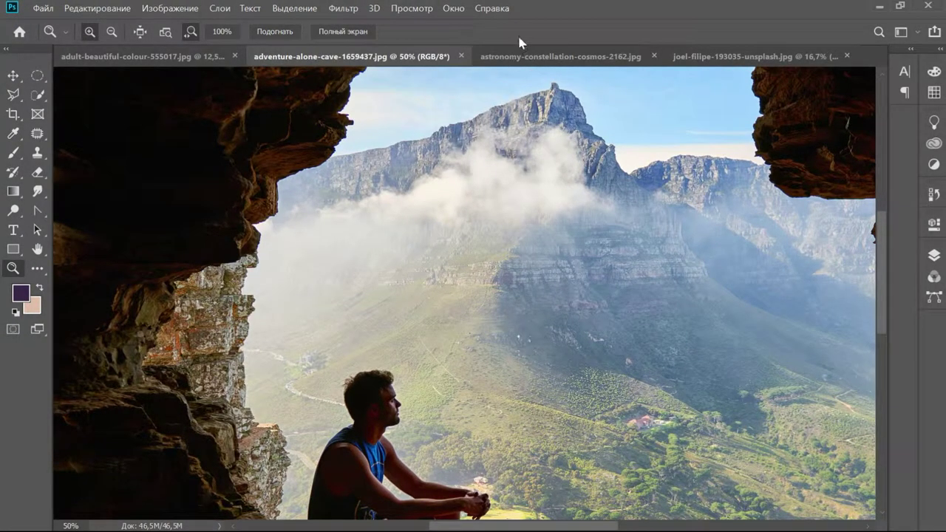
scroll(414, 303, down, 5)
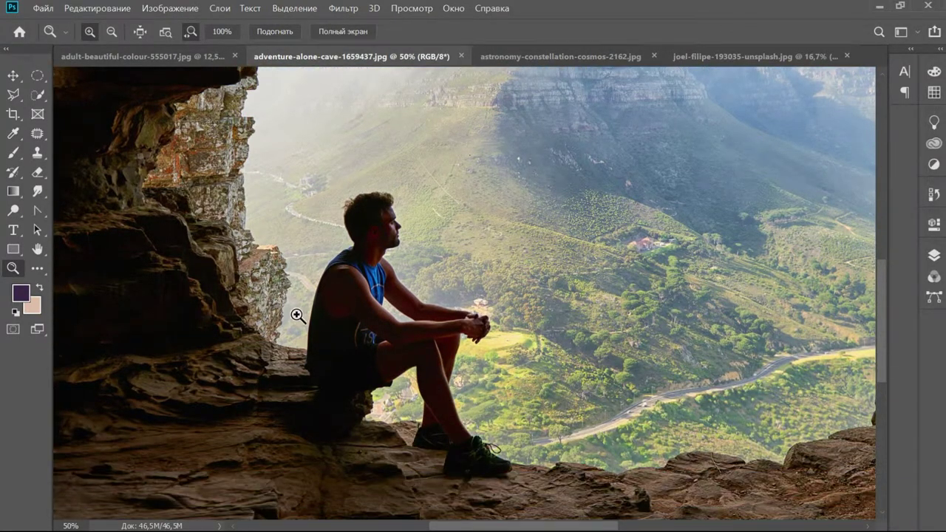
click(296, 306)
click(296, 305)
click(296, 306)
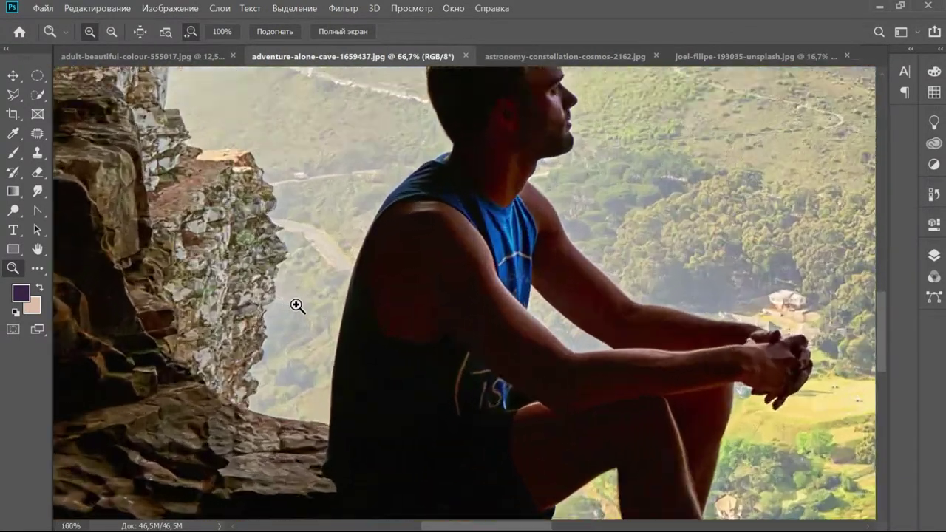
drag(303, 298, 315, 274)
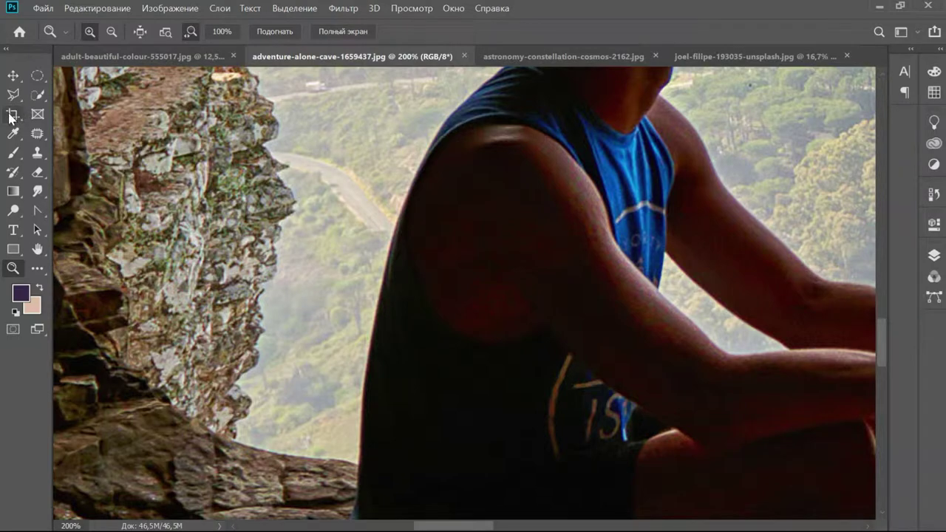
mouse_move(14, 94)
mouse_down()
mouse_move(63, 109)
mouse_move(78, 95)
mouse_up()
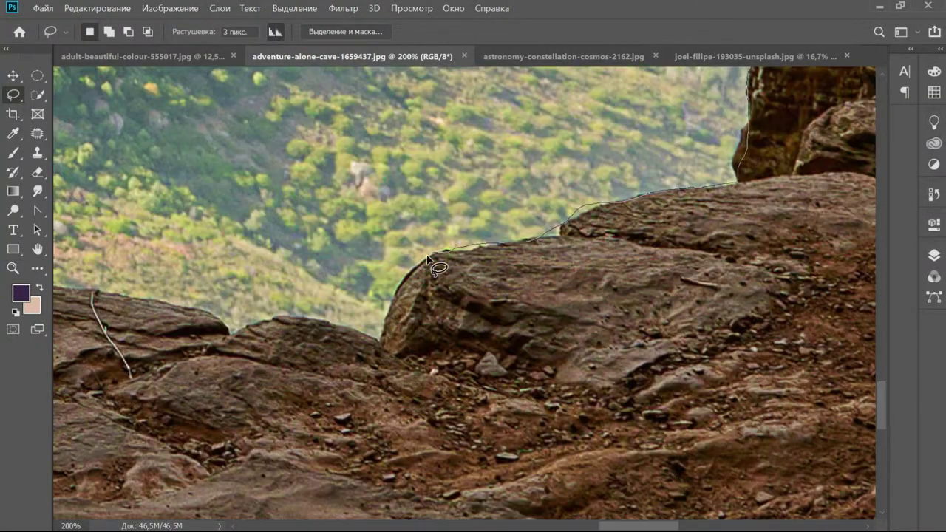
mouse_move(375, 336)
mouse_down()
mouse_move(358, 198)
mouse_move(477, 217)
mouse_move(372, 203)
mouse_move(443, 320)
mouse_move(451, 262)
mouse_move(469, 259)
mouse_move(506, 280)
mouse_move(439, 197)
mouse_move(239, 190)
mouse_move(389, 186)
mouse_move(233, 331)
mouse_up()
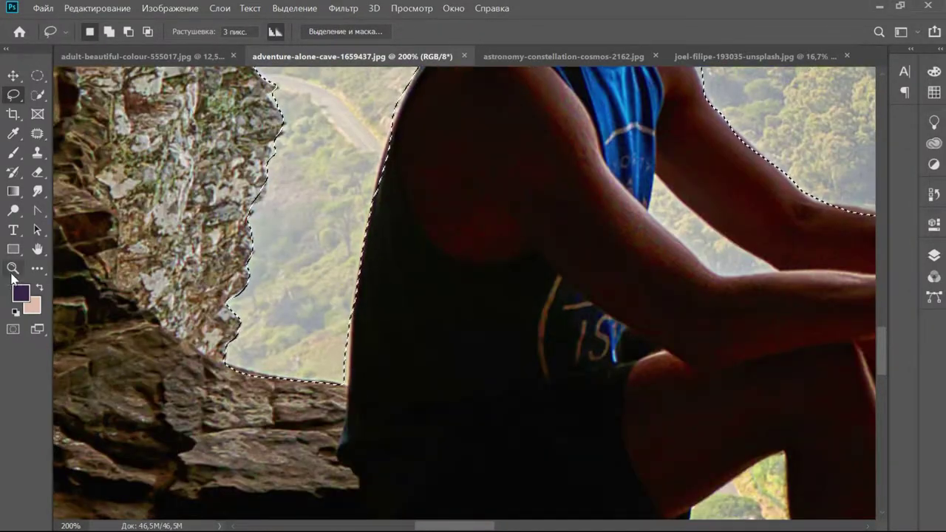
Duplicate the background layer of the cave photo.
click(13, 268)
key(ctrl+d)
alt+click(497, 275)
alt+click(496, 276)
drag(553, 269, 453, 308)
alt+click(613, 313)
alt+click(613, 313)
drag(715, 321, 498, 336)
click(934, 254)
drag(850, 320, 869, 507)
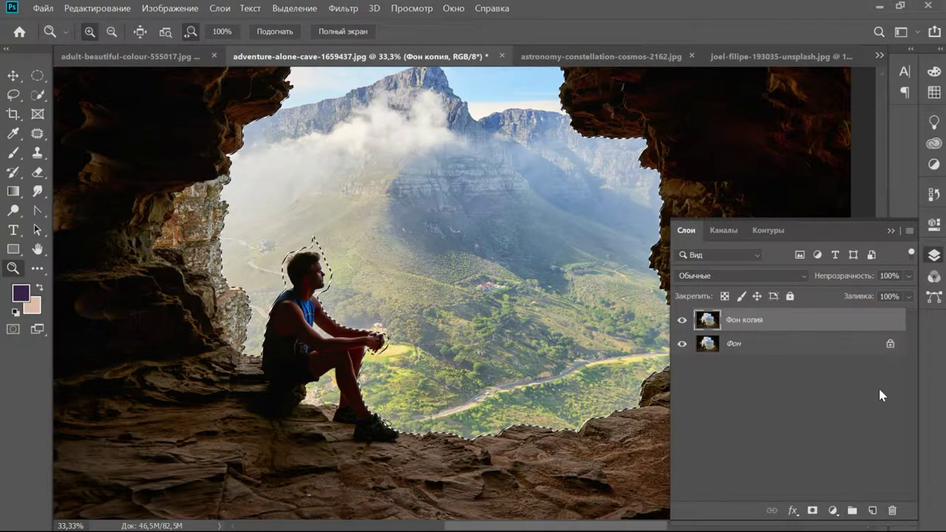
Turn the selection into an inverted layer mask on the background copy and hide the original background layer.
click(812, 511)
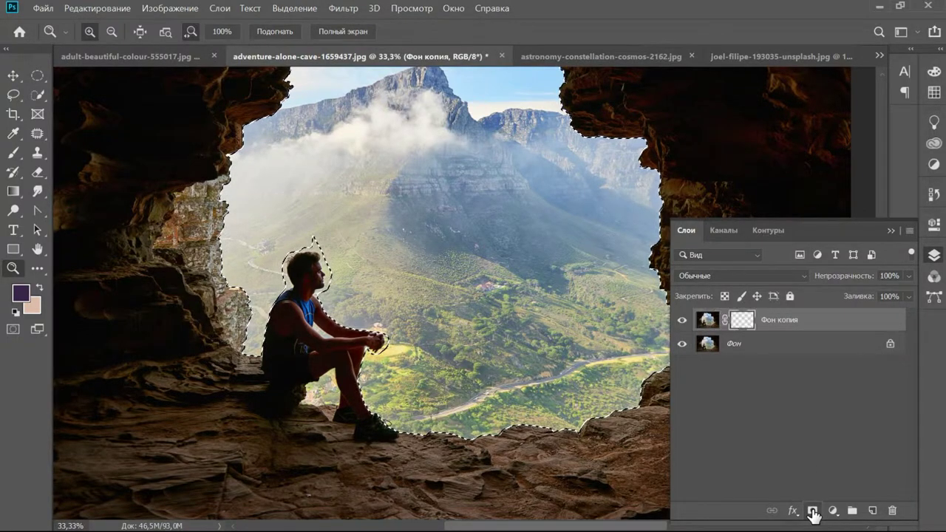
click(682, 344)
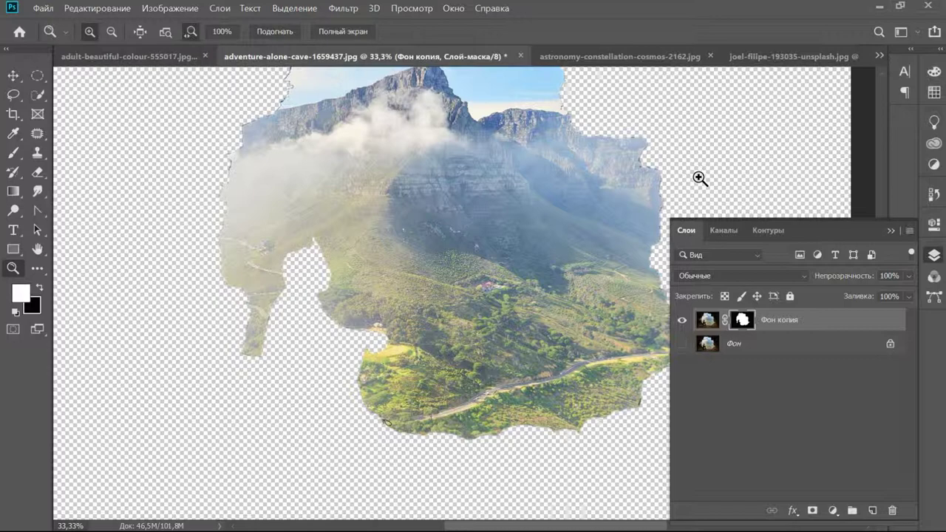
key(ctrl+i)
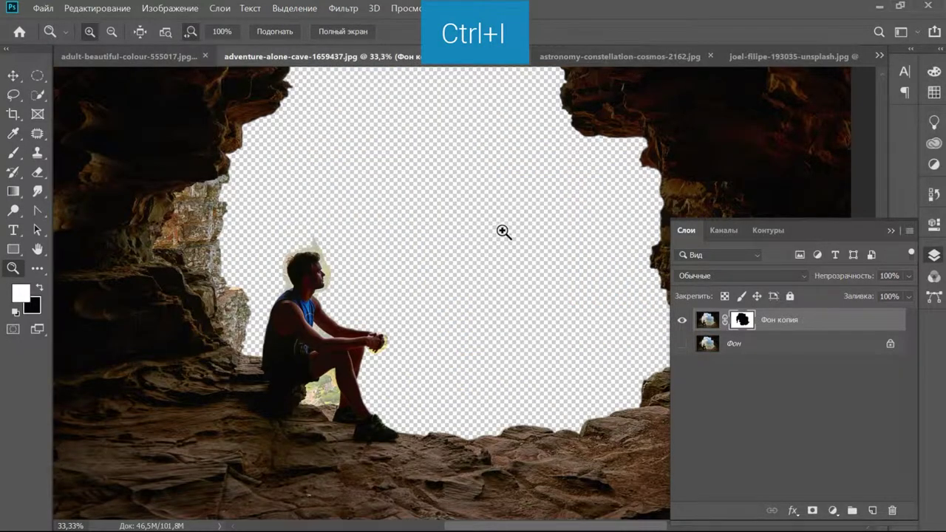
Set up a soft round Brush with 0% hardness and black as the painting colour for the layer mask.
click(357, 300)
click(353, 294)
click(340, 262)
click(337, 259)
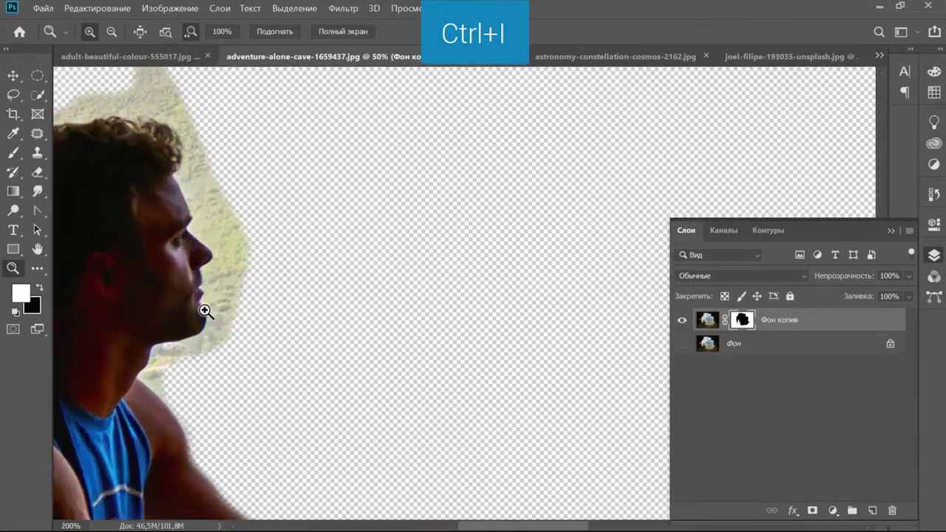
drag(207, 309, 423, 310)
scroll(360, 397, up, 3)
drag(359, 397, 395, 316)
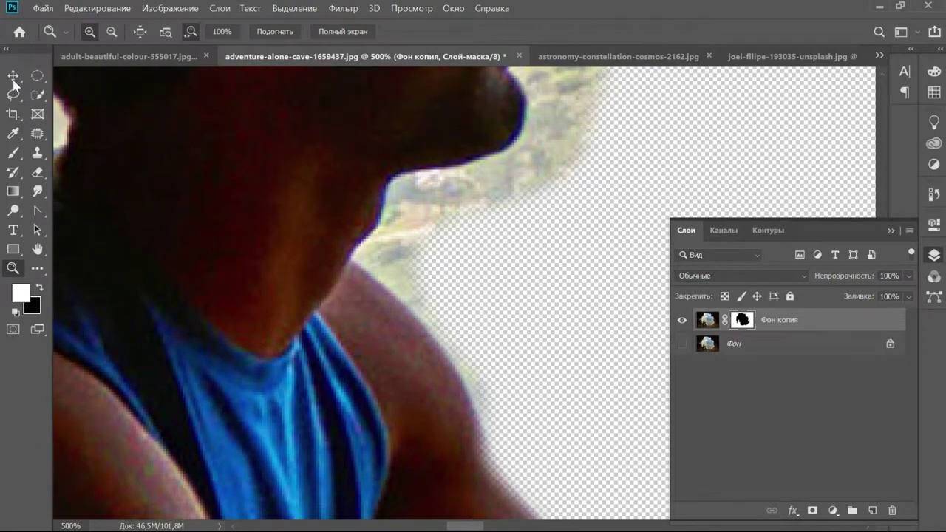
click(14, 153)
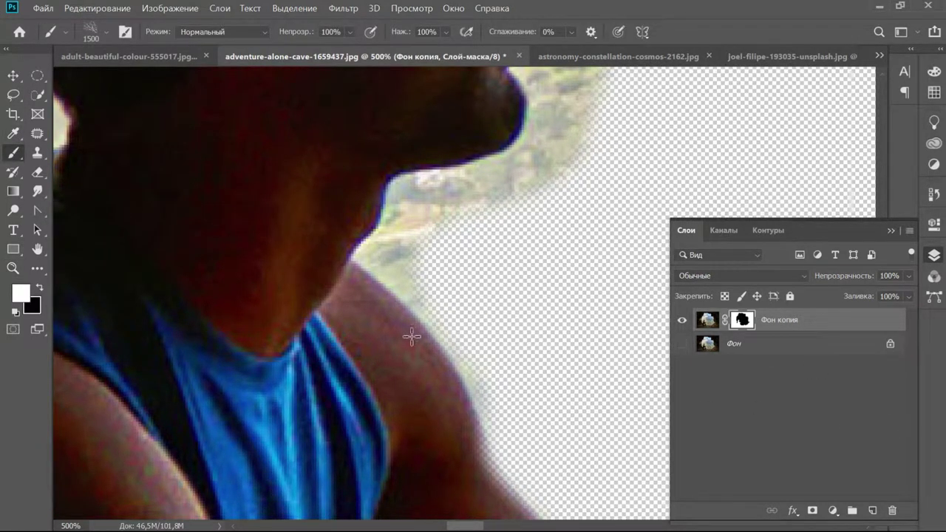
key(x)
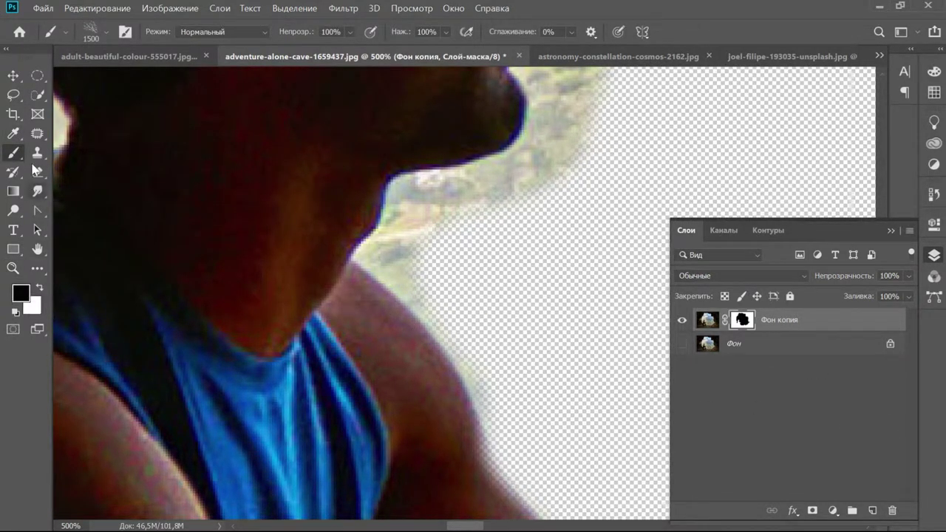
click(65, 32)
click(105, 32)
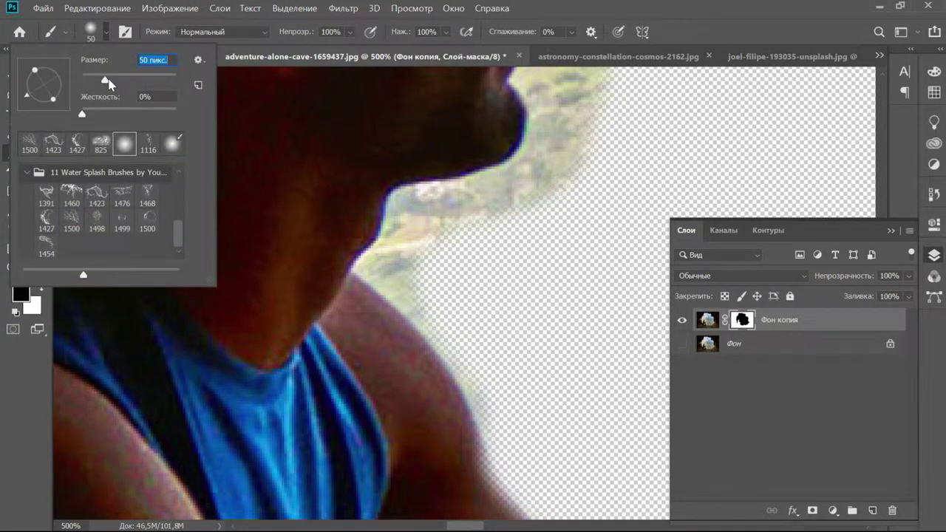
Paint on the layer mask to hide leftover landscape beside the man's shoulder, neck and face, reducing the brush to 17 px.
mouse_move(429, 289)
mouse_down()
mouse_move(402, 265)
mouse_move(411, 204)
mouse_move(511, 188)
mouse_move(548, 154)
mouse_up()
key(space)
mouse_move(443, 230)
mouse_down()
mouse_move(572, 202)
mouse_move(530, 428)
mouse_up()
mouse_move(546, 396)
mouse_down()
mouse_move(558, 223)
mouse_move(583, 330)
mouse_move(568, 205)
mouse_move(586, 225)
mouse_move(549, 356)
mouse_up()
key(space)
mouse_move(469, 118)
mouse_down()
mouse_move(468, 207)
mouse_move(549, 351)
mouse_move(553, 237)
mouse_move(559, 294)
mouse_move(549, 359)
mouse_move(491, 258)
mouse_move(521, 338)
mouse_up()
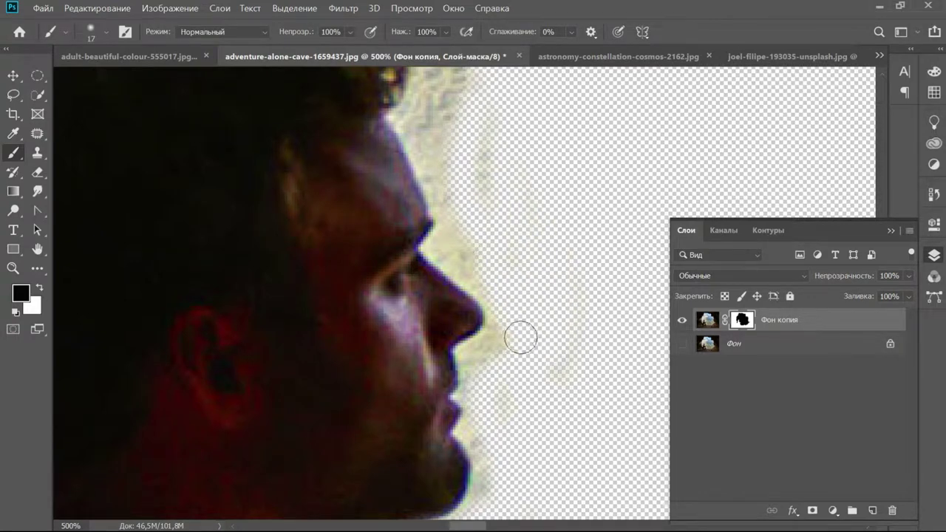
Copy the starry sky from astronomy-constellation-cosmos-2162.jpg into the cave document as a new layer.
click(613, 57)
click(13, 76)
drag(584, 225, 119, 330)
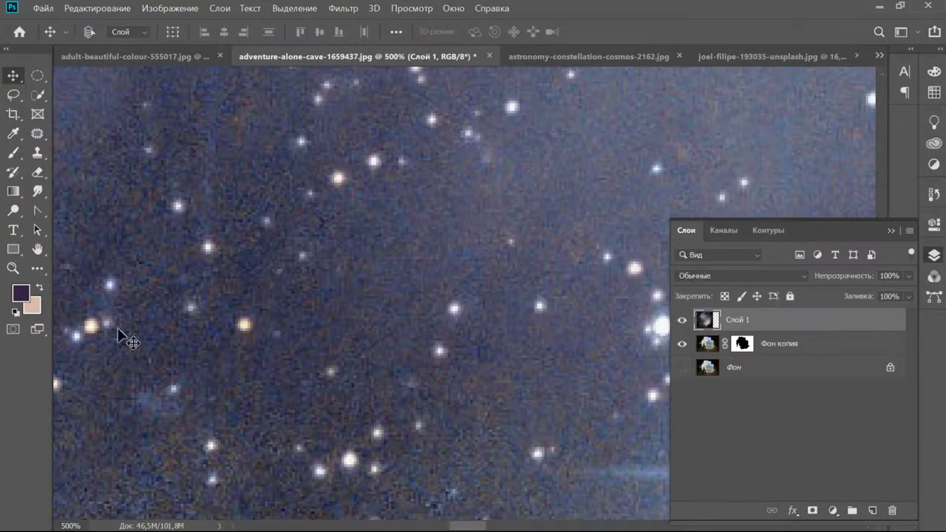
Move the starry sky layer beneath the masked cave layer and reposition it within the cave opening.
click(13, 271)
alt+click(482, 296)
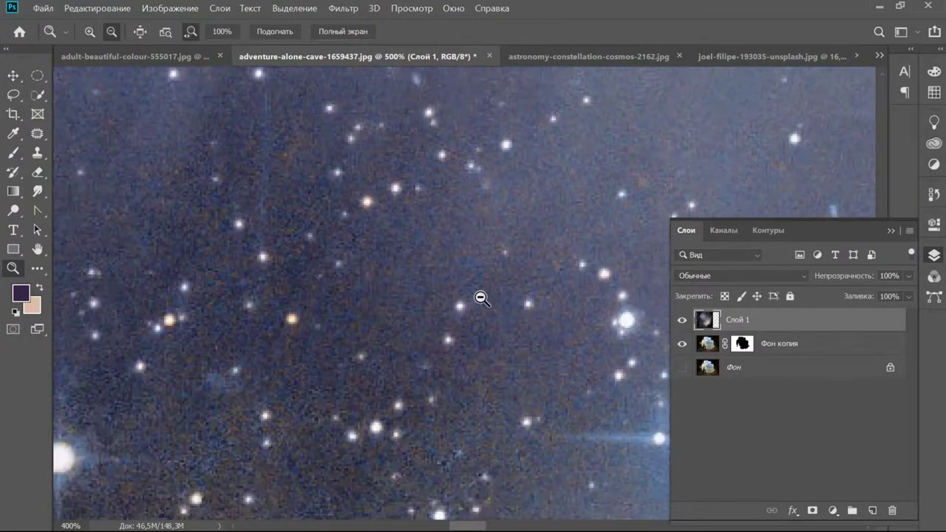
alt+click(481, 296)
alt+click(481, 297)
alt+click(482, 296)
alt+click(481, 296)
alt+click(481, 296)
alt+click(481, 296)
alt+click(483, 296)
drag(537, 316, 435, 343)
drag(851, 325, 849, 358)
click(19, 93)
click(10, 77)
drag(521, 283, 600, 299)
Examine the cutout edges around the man's head, shoulders and hands for leftover landscape.
scroll(384, 332, down, 5)
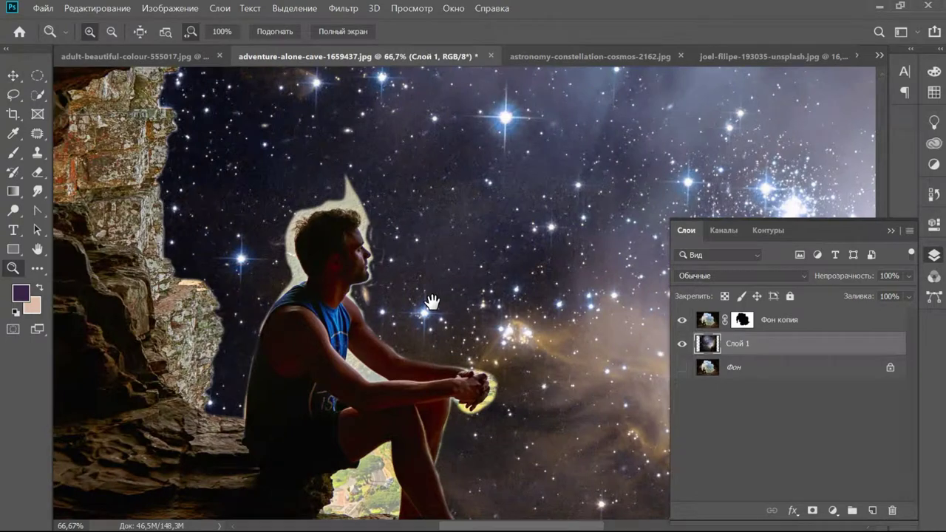
drag(432, 301, 440, 298)
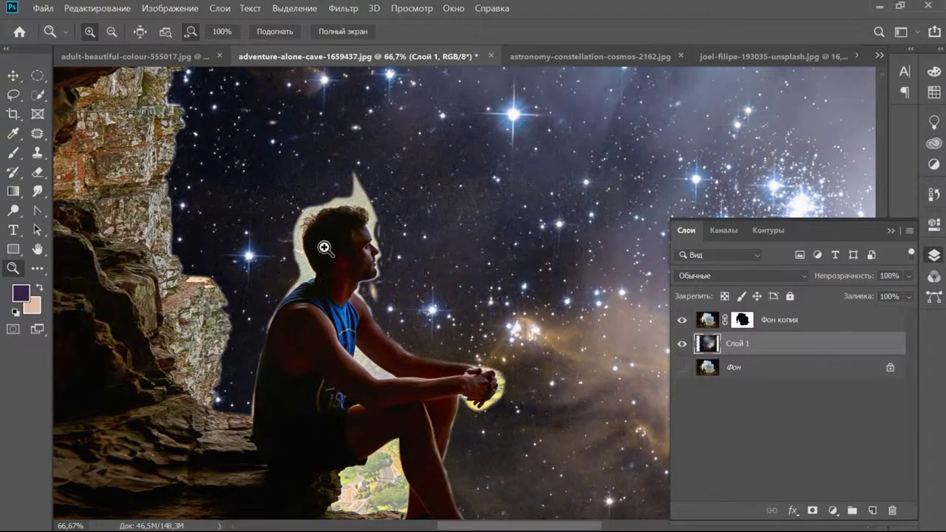
drag(396, 205, 410, 236)
drag(376, 288, 389, 231)
click(387, 237)
click(386, 238)
click(386, 238)
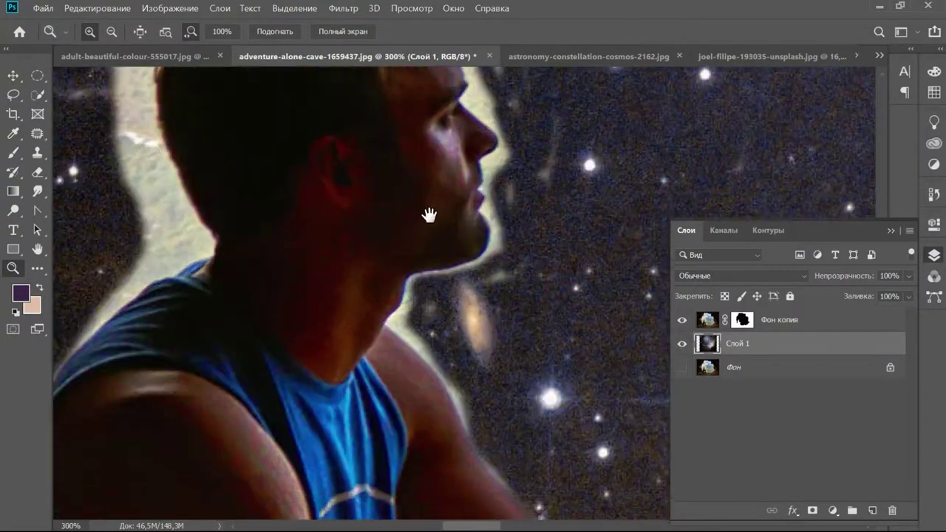
scroll(514, 258, down, 5)
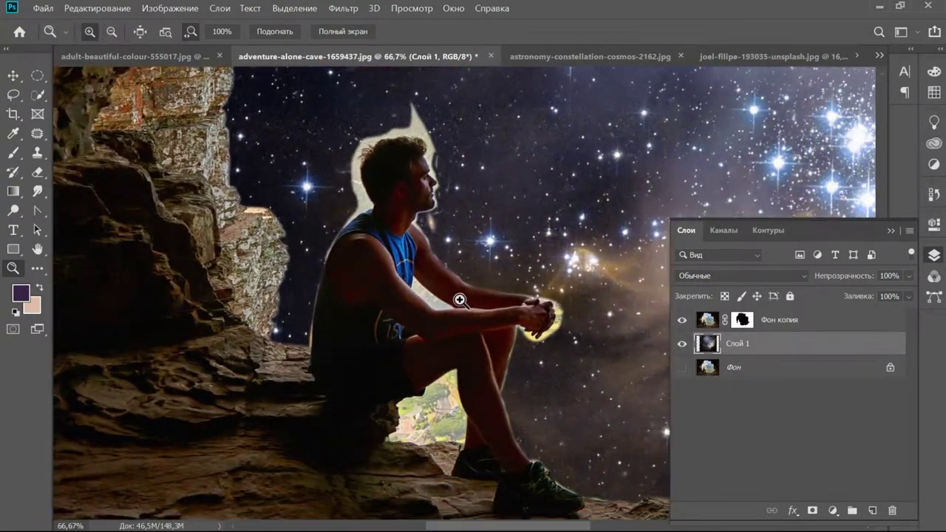
Target the cave layer's mask and outline the landscape gap beneath the man's legs with the freehand Lasso.
scroll(464, 297, up, 4)
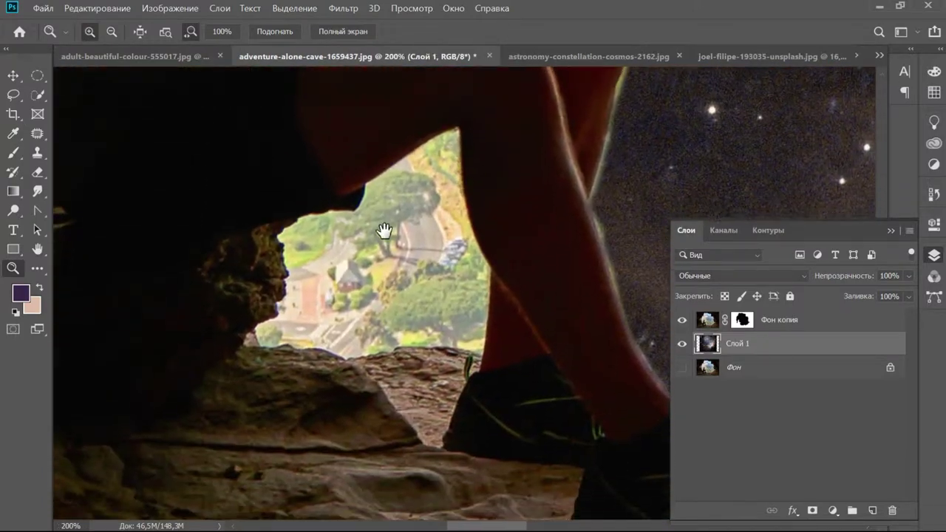
scroll(382, 271, up, 2)
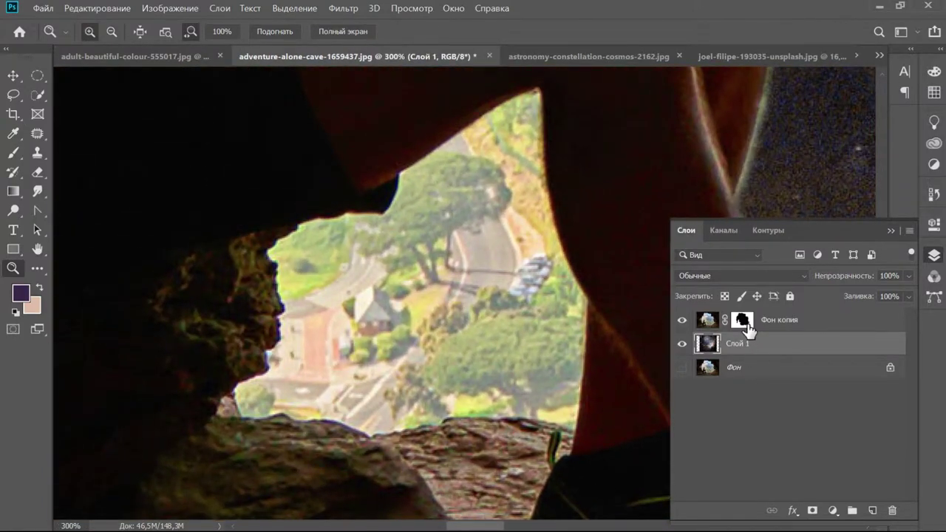
click(742, 321)
click(13, 94)
right_click(13, 95)
click(68, 95)
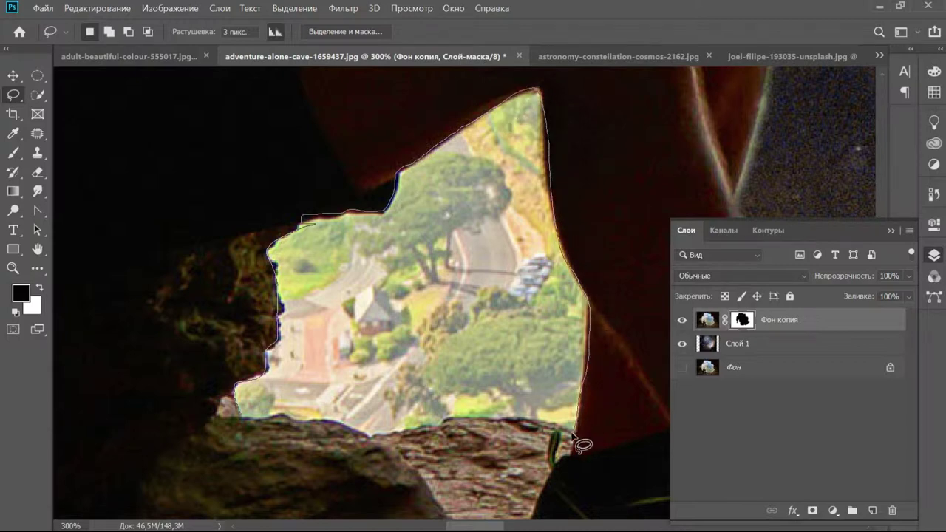
drag(265, 418, 259, 416)
Fill the selected gap on the layer mask with black using the Paint Bucket, and deselect.
click(14, 249)
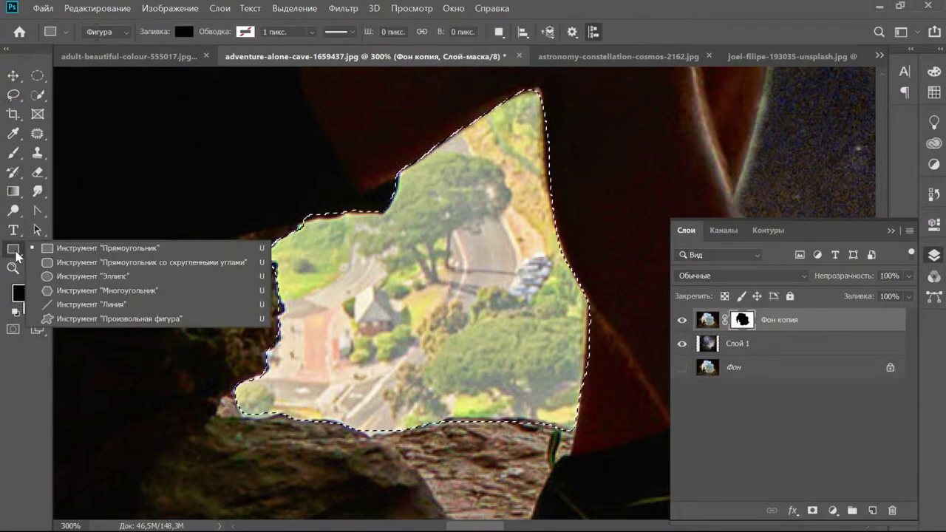
click(13, 190)
click(95, 204)
click(366, 299)
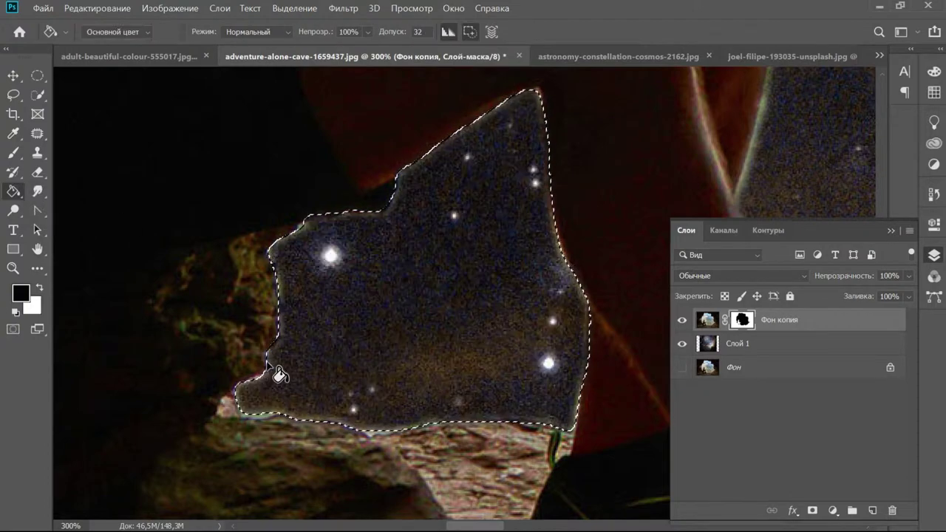
key(ctrl+d)
Inspect the composite for fringes around the man and along the upper rock edge of the cave opening.
click(13, 268)
alt+triple_click(587, 276)
drag(587, 277, 343, 372)
click(450, 278)
triple_click(462, 289)
drag(464, 316, 287, 168)
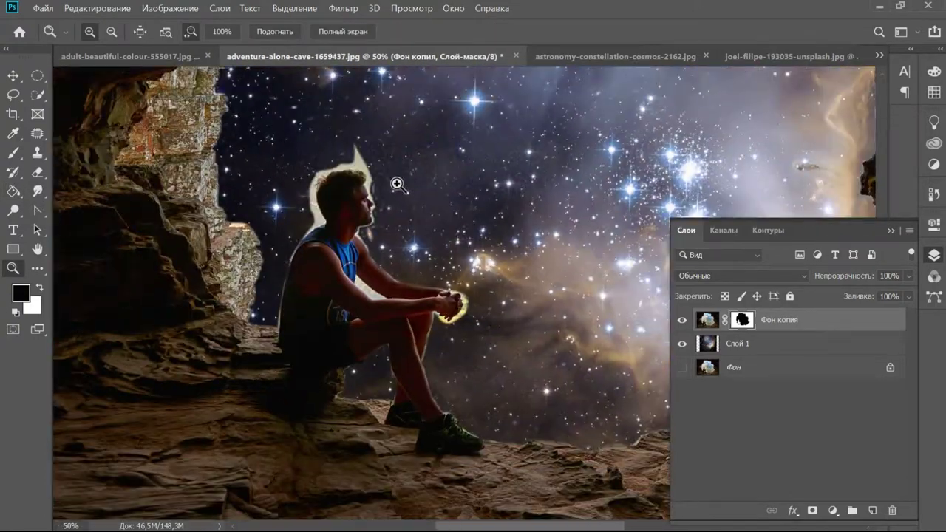
scroll(347, 178, up, 5)
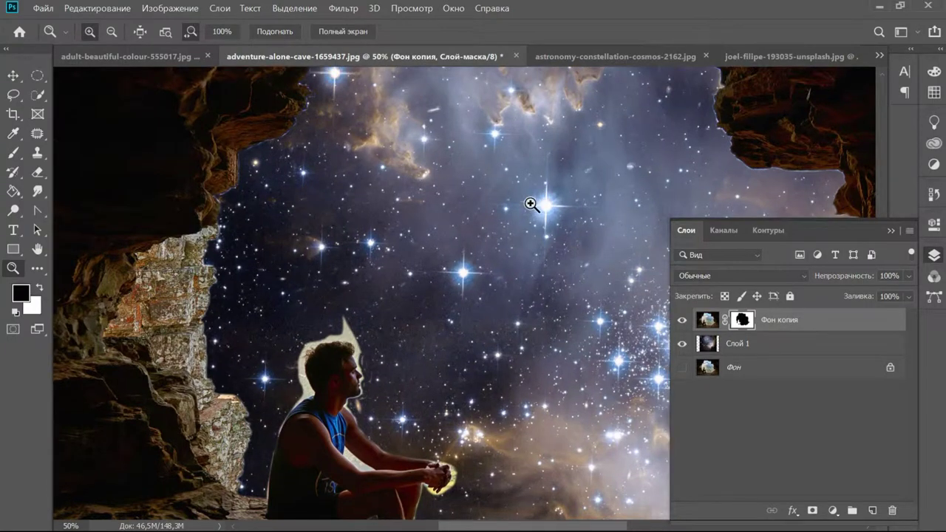
scroll(443, 295, up, 4)
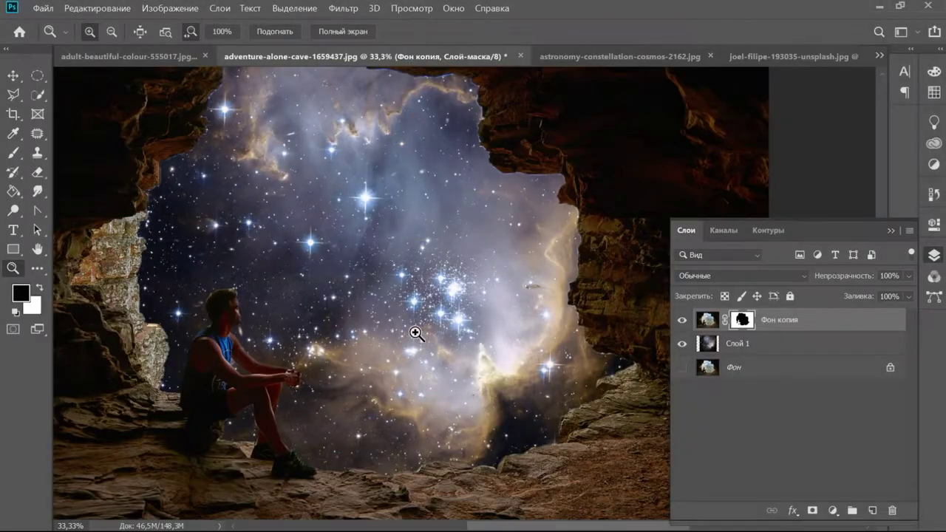
drag(404, 210, 459, 304)
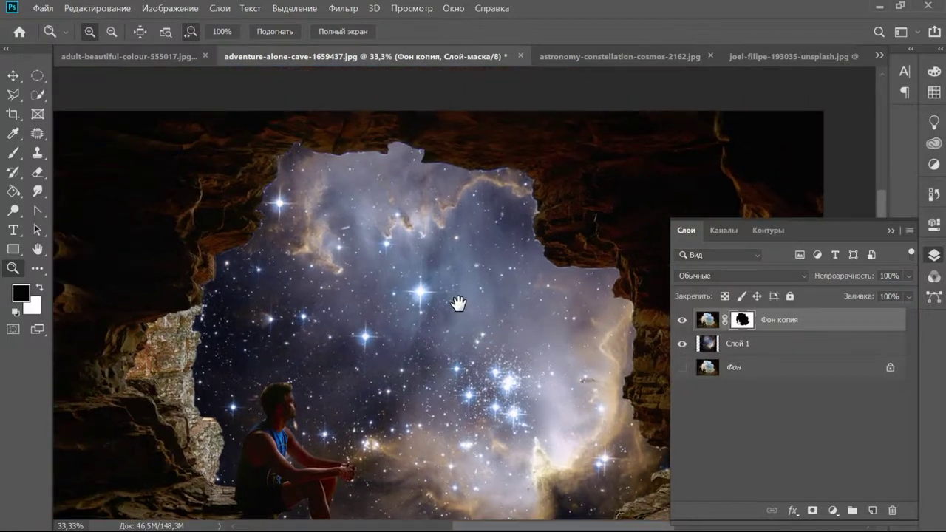
click(289, 150)
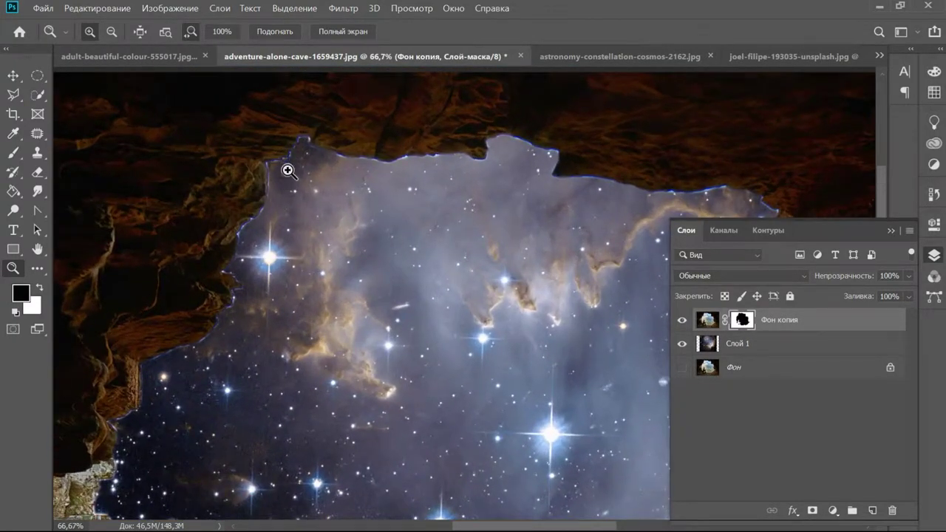
key(ctrl+minus)
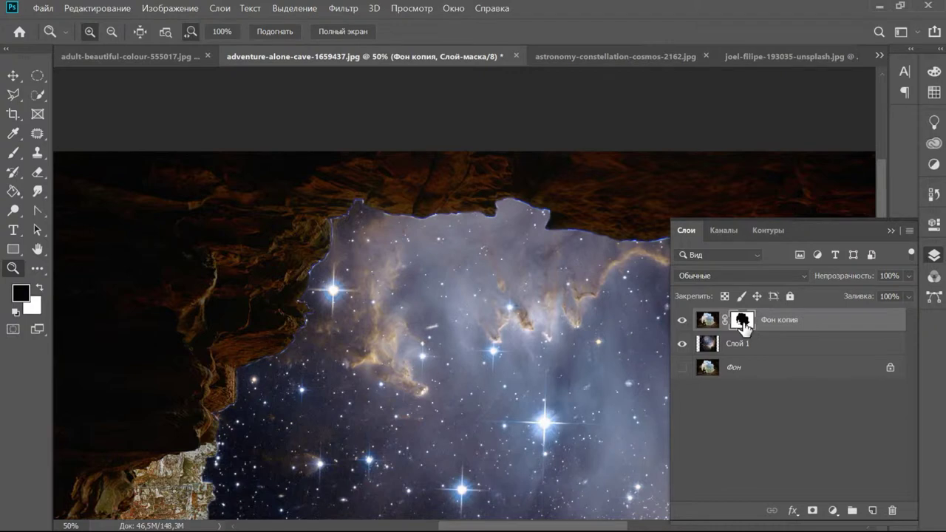
Load the cave layer's mask as a selection and contract it by 3 pixels.
ctrl+click(742, 322)
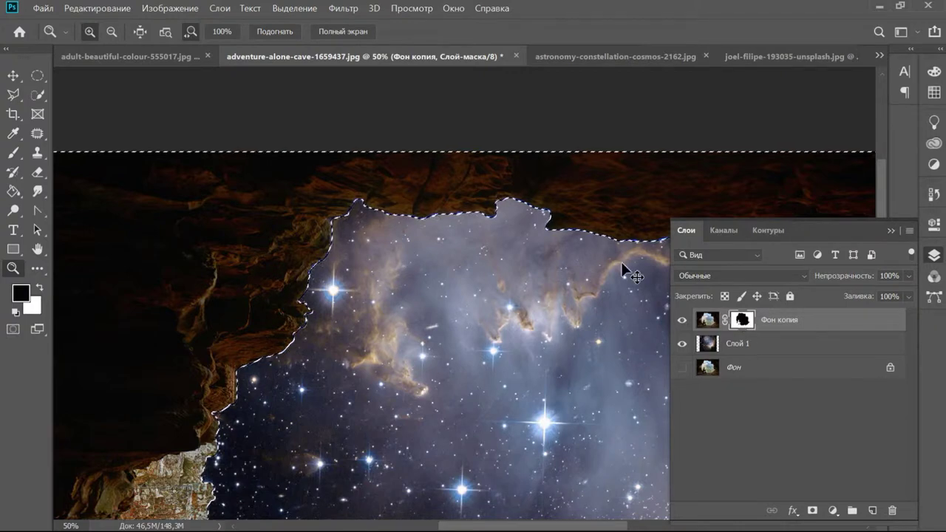
click(304, 12)
mouse_move(431, 207)
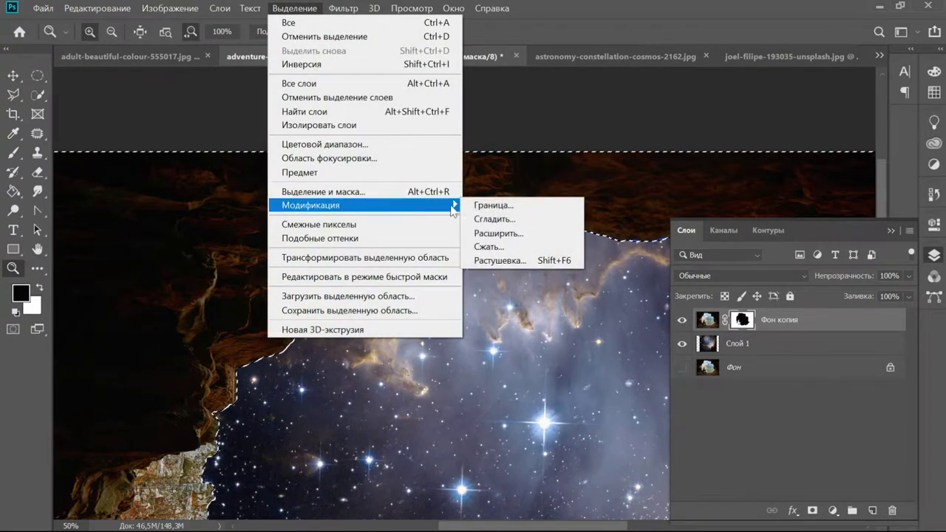
click(498, 246)
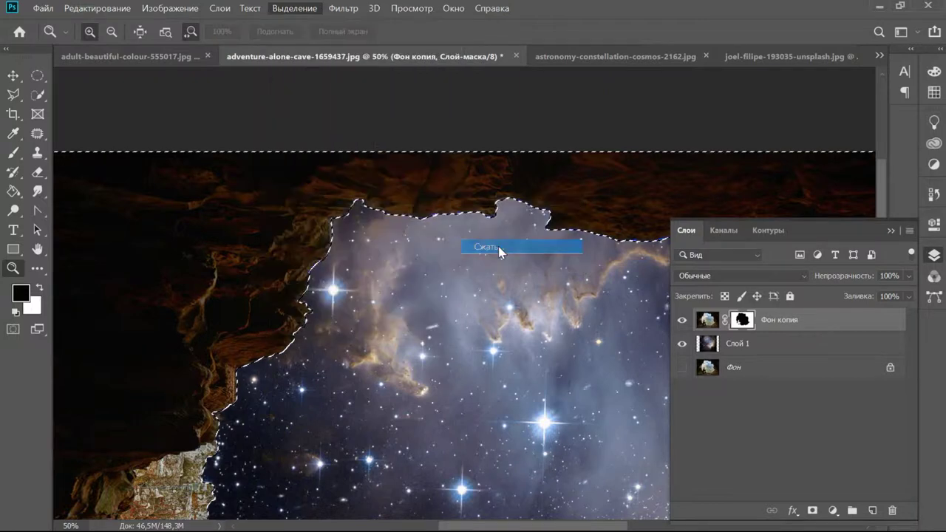
text(3)
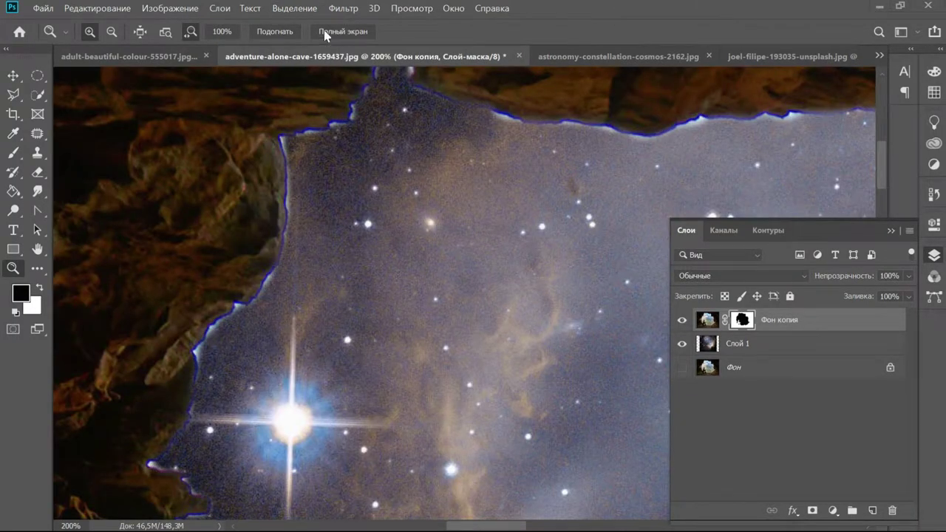
Invert the contracted selection so it covers the cave opening, and clear that area of the layer mask to white.
click(299, 12)
click(339, 65)
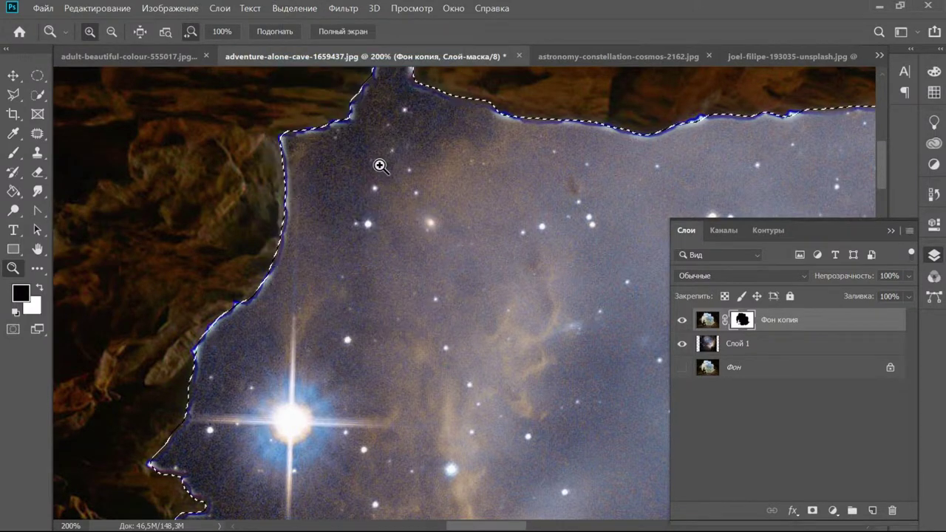
key(ctrl+minus)
key(ctrl+minus)
key(ctrl+minus)
key(ctrl+minus)
key(ctrl+minus)
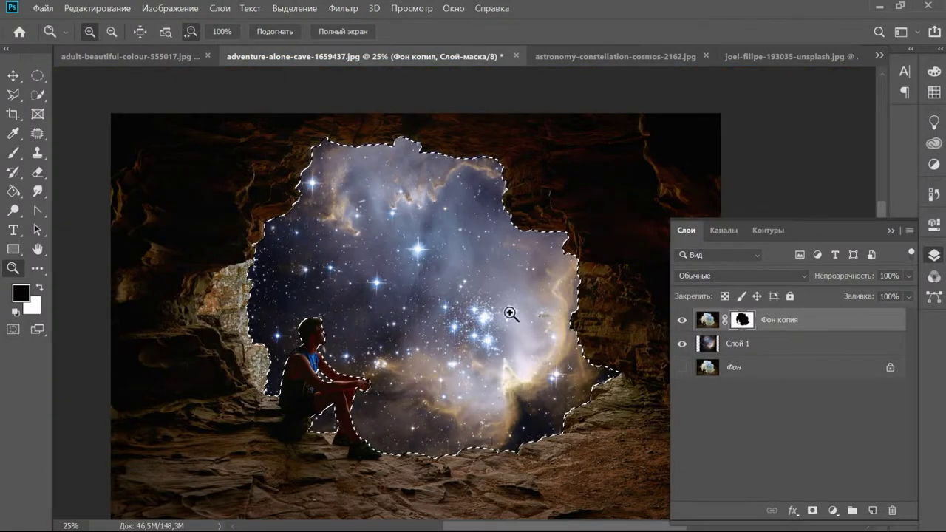
key(Delete)
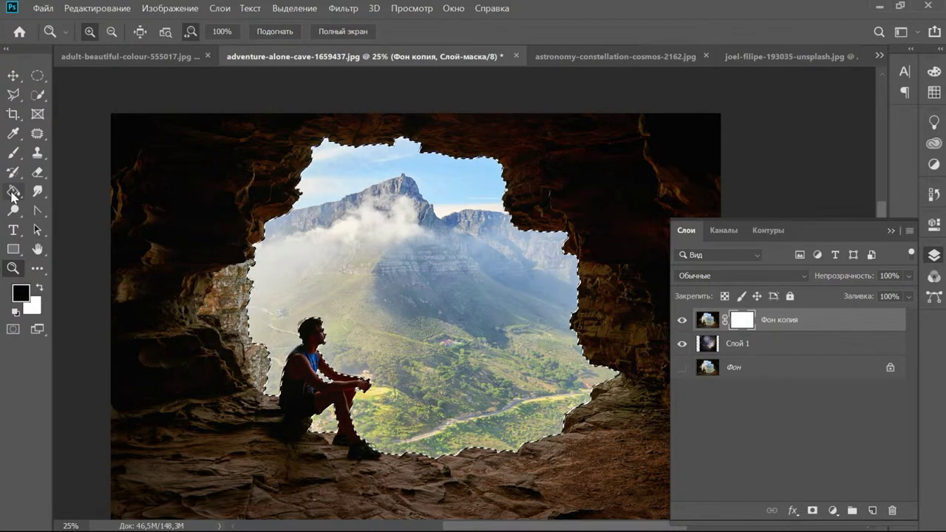
Fill the selected opening on the layer mask with black using the Paint Bucket, and deselect.
key(g)
click(380, 245)
key(ctrl+d)
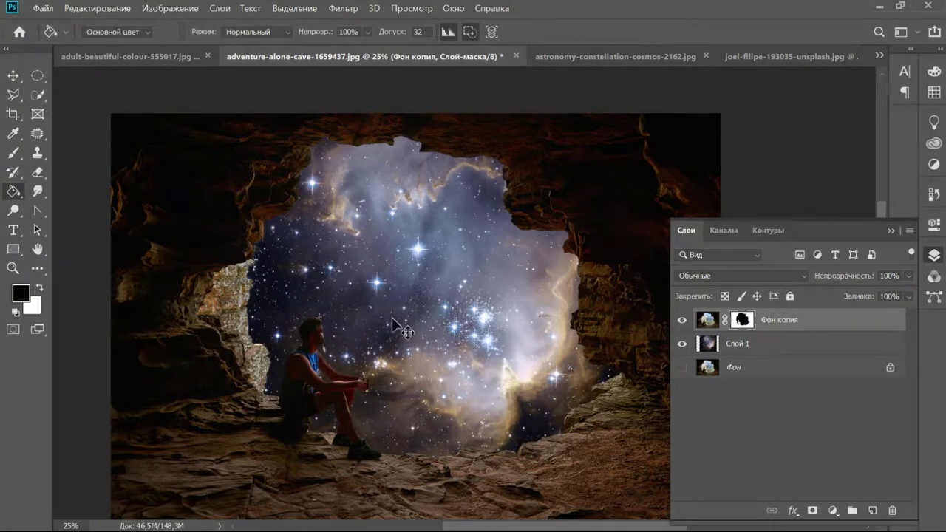
Crop the image to a full-height square around the man and the cave opening using a rectangular selection, and deselect.
click(13, 268)
click(401, 144)
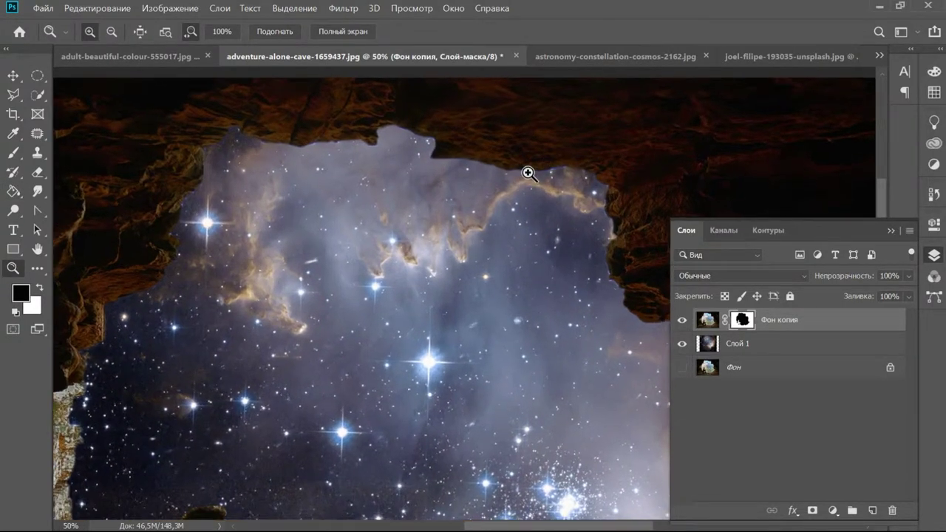
scroll(528, 173, down, 3)
right_click(34, 78)
click(98, 76)
drag(280, 123, 566, 417)
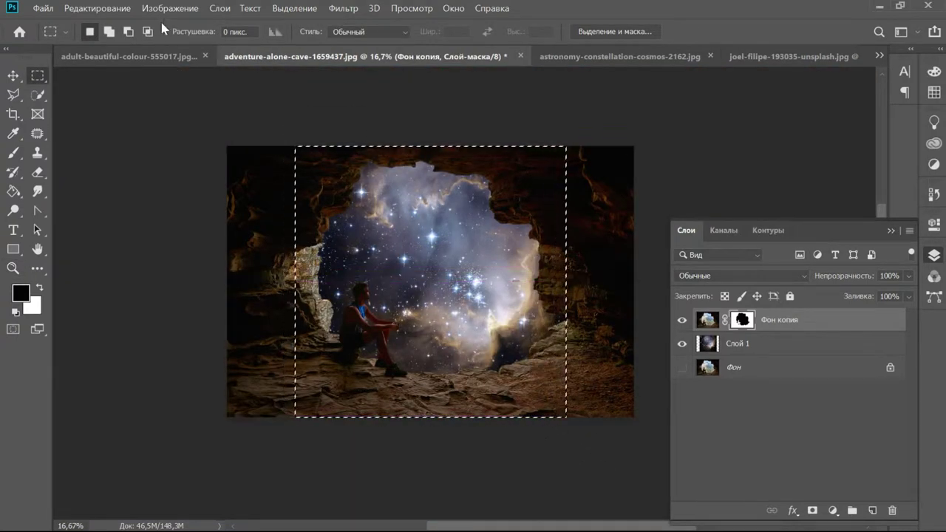
click(170, 8)
click(207, 150)
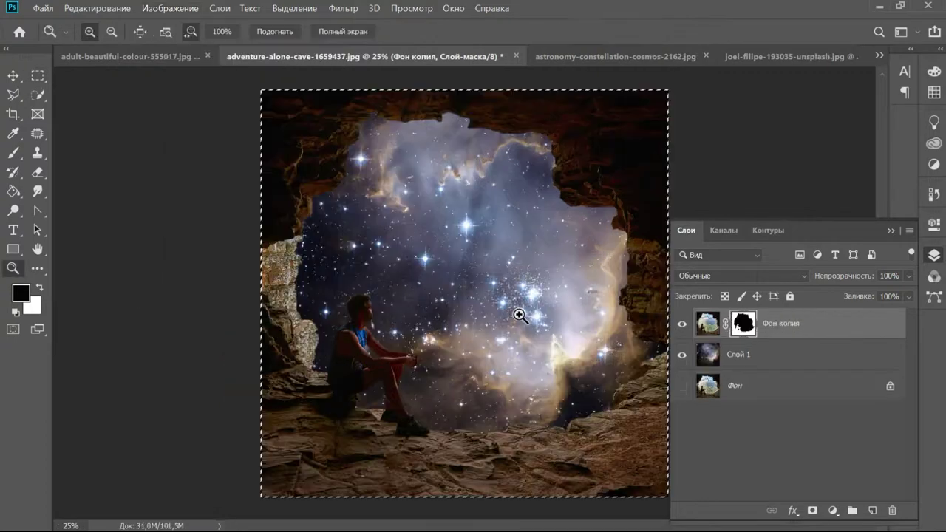
click(461, 291)
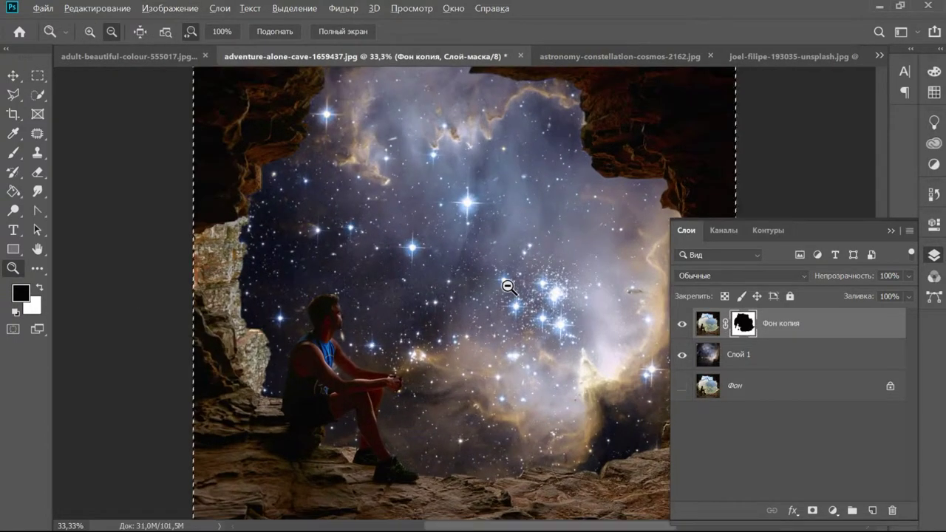
alt+click(507, 286)
alt+click(507, 286)
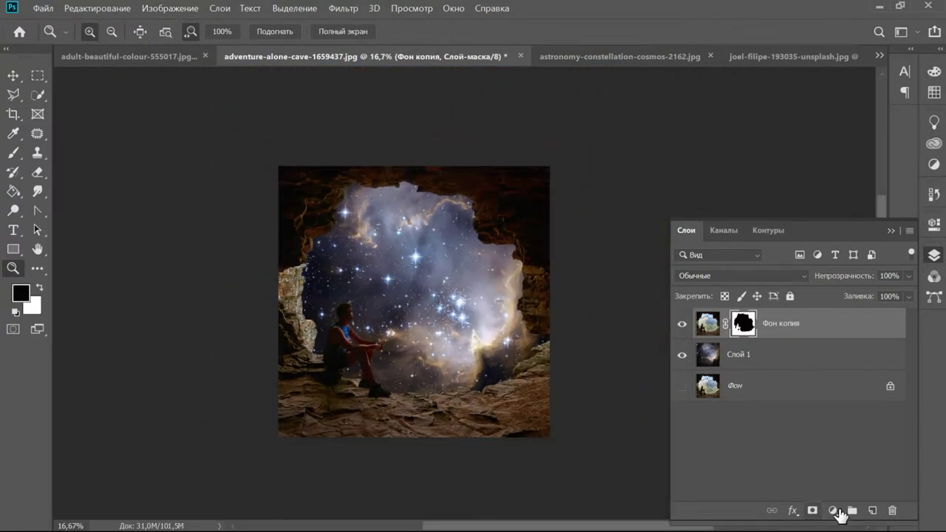
Add a Gradient Map adjustment layer above the cave layer using the violet-to-orange preset.
click(834, 511)
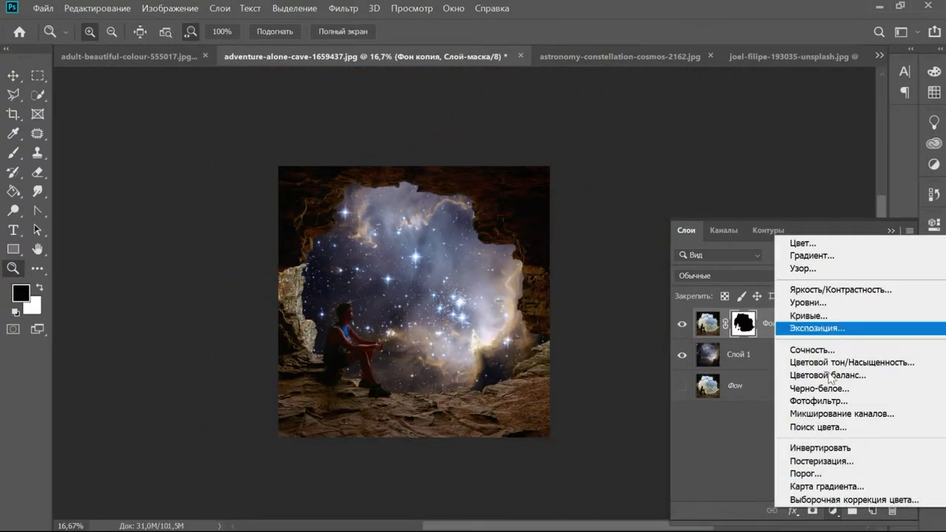
click(837, 487)
click(892, 271)
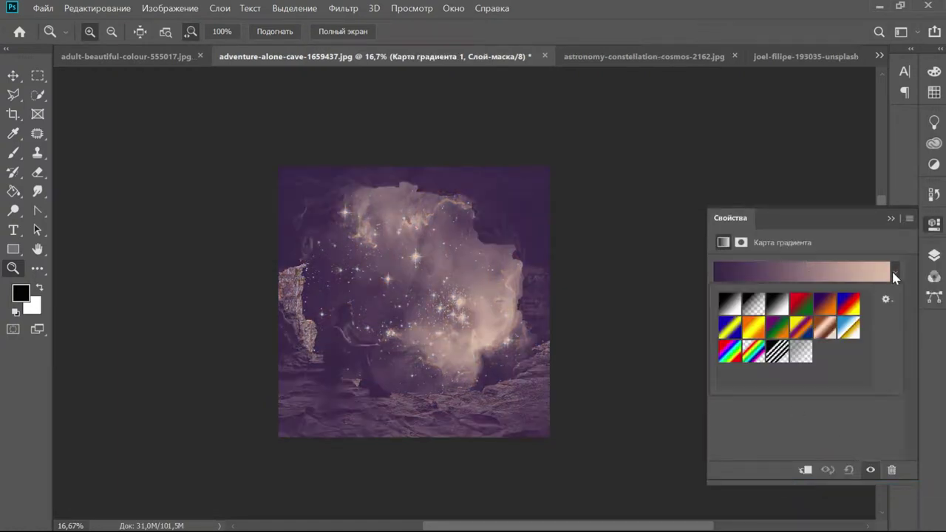
click(824, 305)
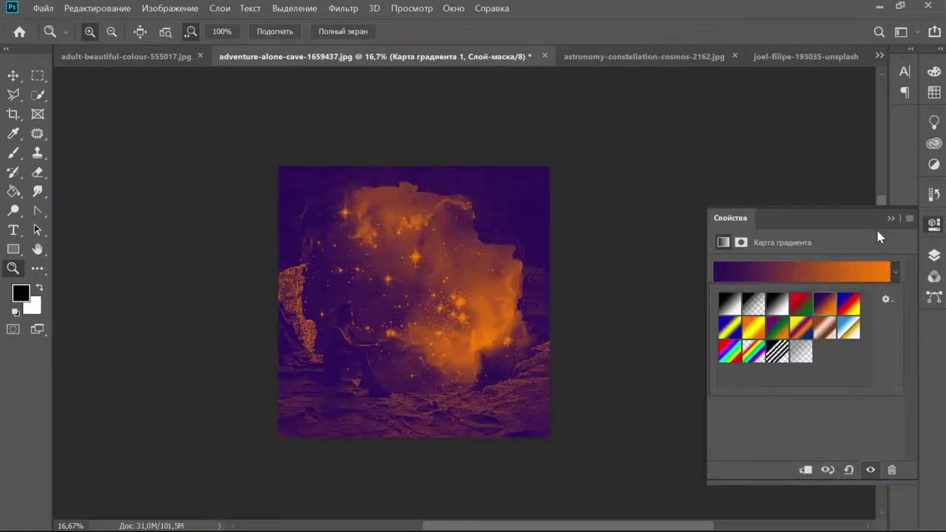
click(892, 219)
click(934, 257)
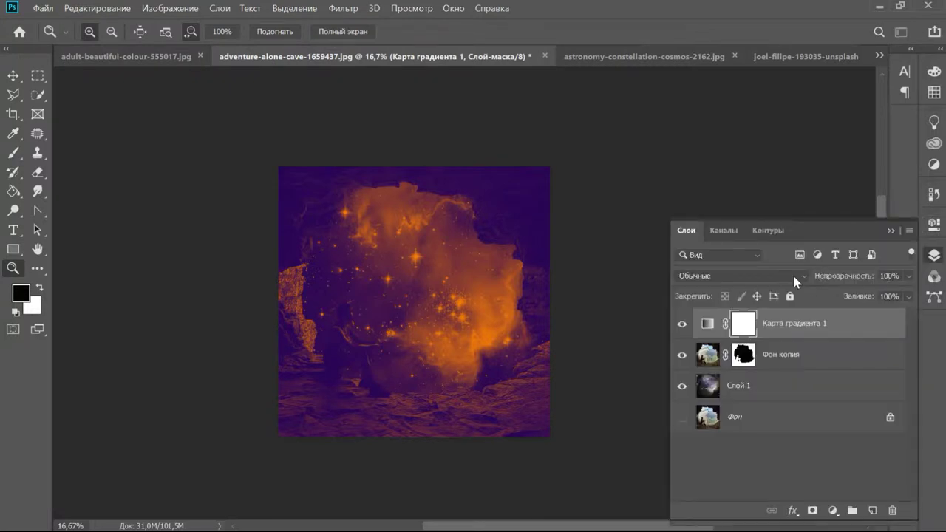
Set the gradient map layer's blend mode to Overlay (Перекрытие) and its opacity to 58%.
click(792, 272)
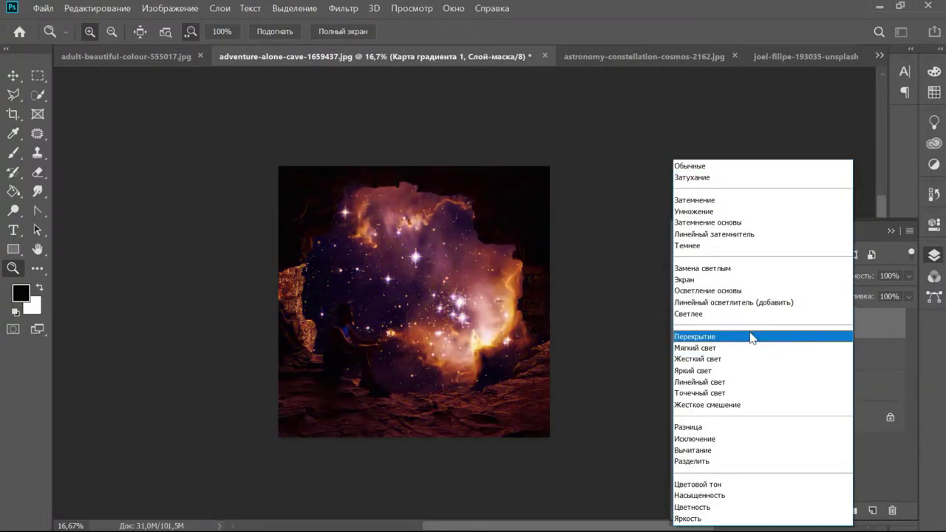
click(753, 338)
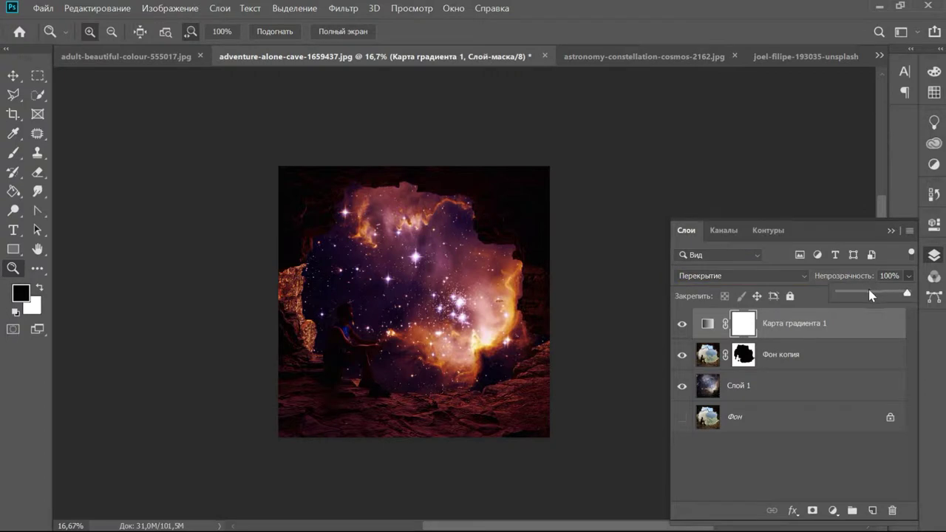
click(870, 292)
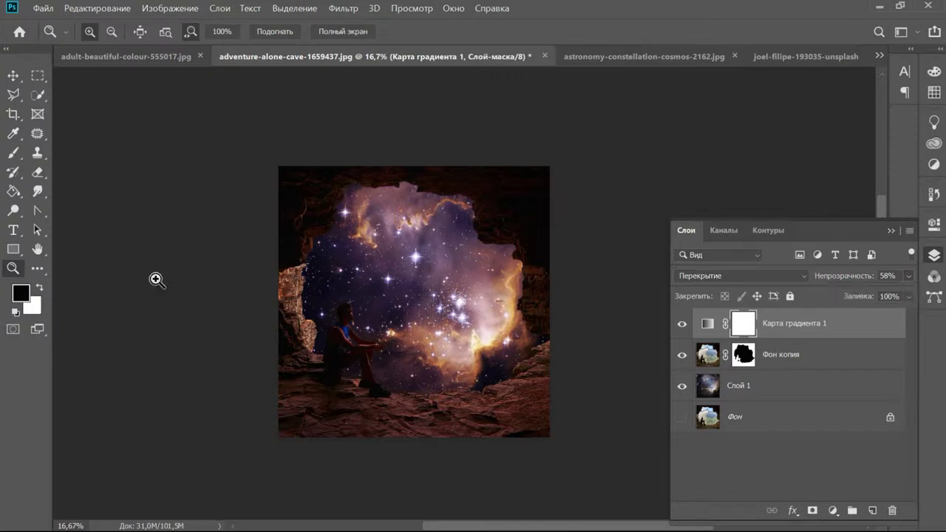
On a new layer, dab a soft 1600 px peach brush spot over the man and set the blend mode to Soft Light (Мягкий свет).
click(428, 293)
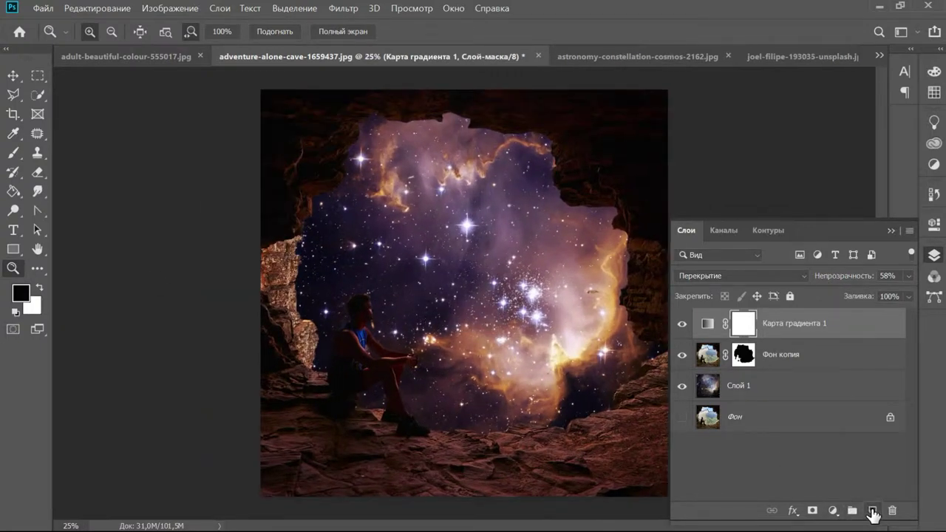
click(872, 510)
key(b)
key(bracketright)
key(bracketright)
key(bracketright)
key(bracketright)
key(bracketright)
key(bracketright)
key(bracketright)
key(bracketright)
key(bracketright)
key(bracketright)
key(bracketright)
key(bracketright)
key(bracketright)
key(bracketright)
key(bracketright)
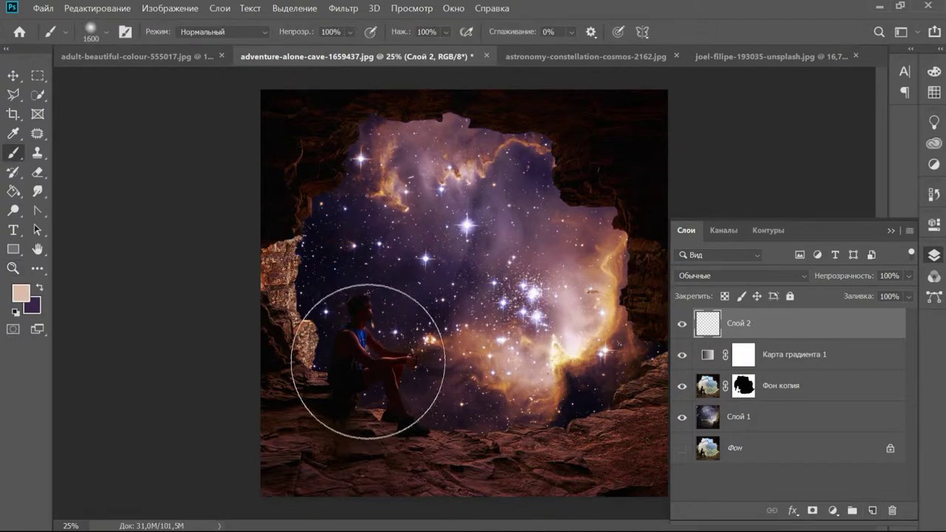
click(347, 359)
click(791, 280)
click(733, 346)
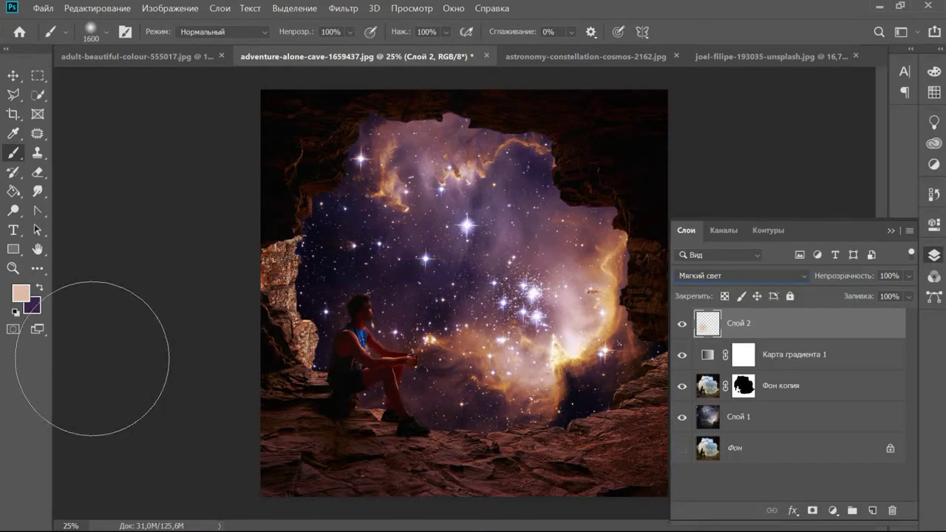
Apply Brightness/Contrast to the glow layer with brightness 55 and contrast -35.
click(160, 12)
mouse_move(306, 40)
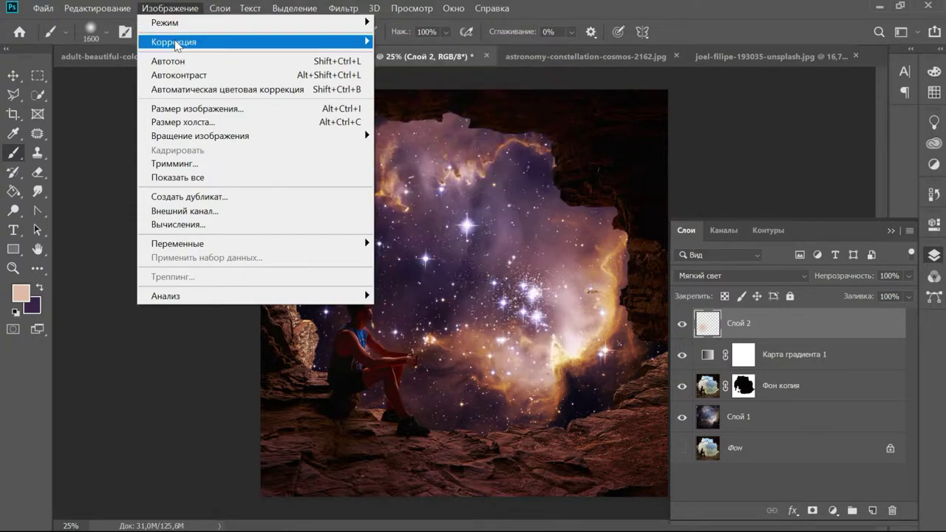
click(418, 42)
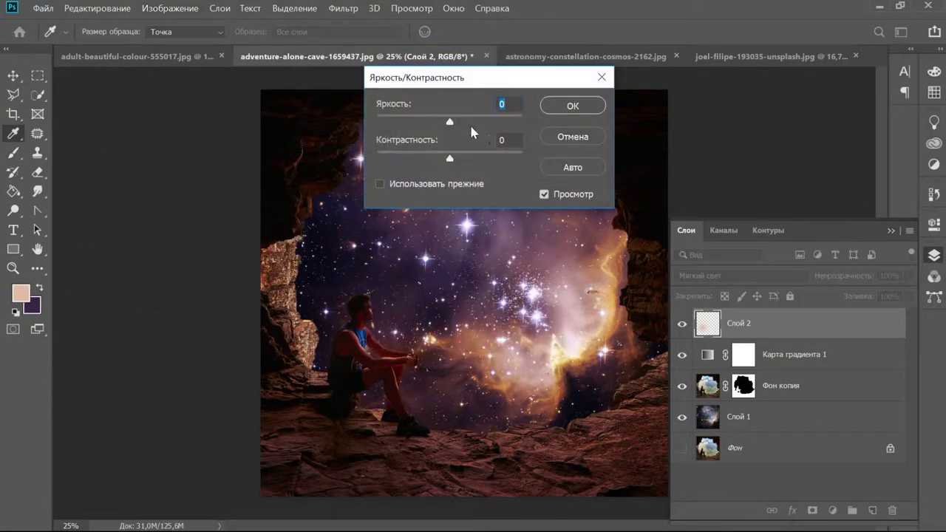
drag(448, 122, 477, 122)
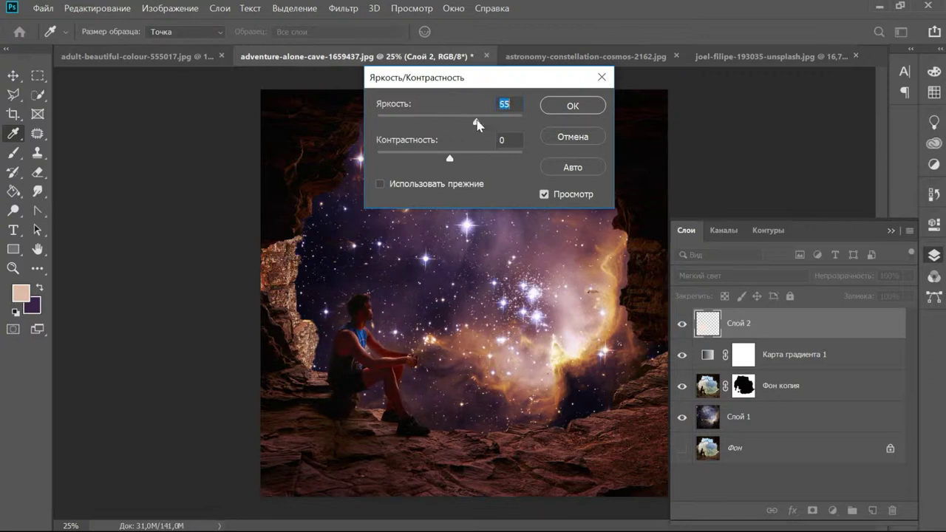
drag(450, 160, 399, 161)
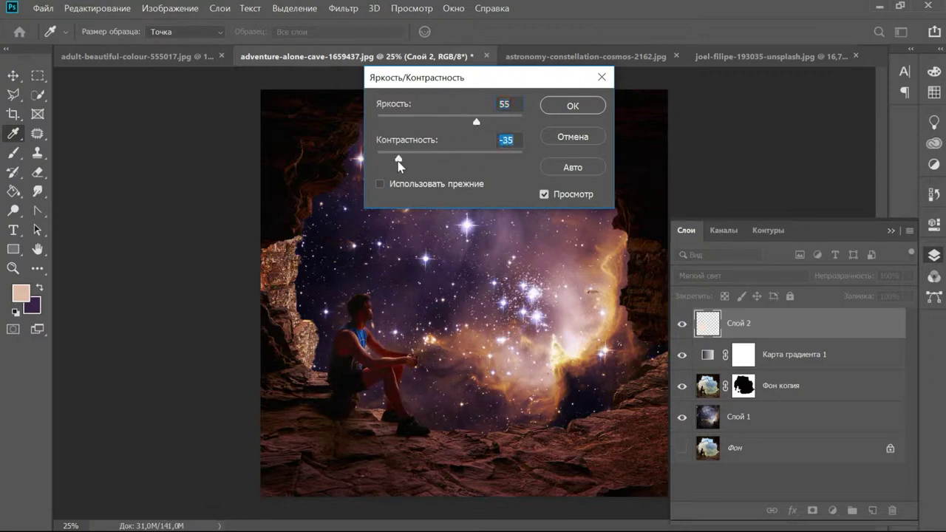
click(573, 106)
Shift the glow slightly downward over the man and duplicate its layer.
key(v)
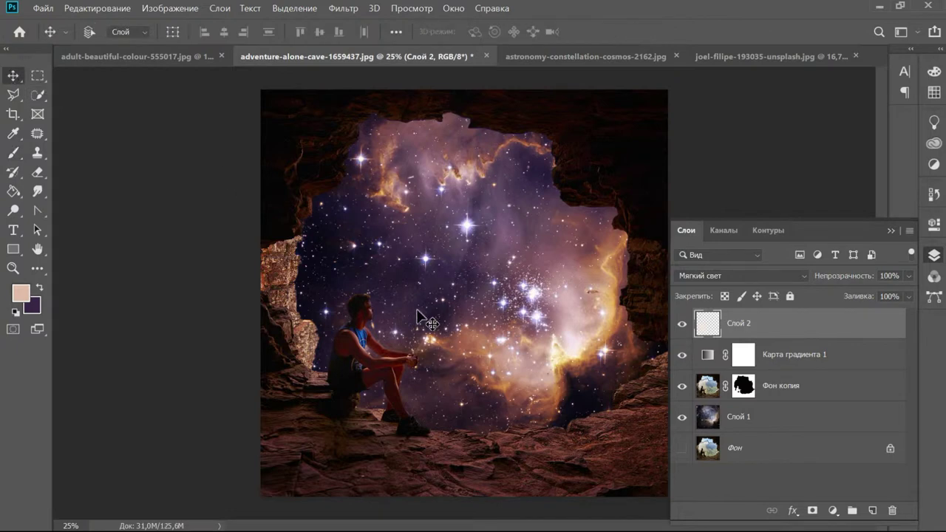
drag(391, 338, 383, 360)
key(ctrl+j)
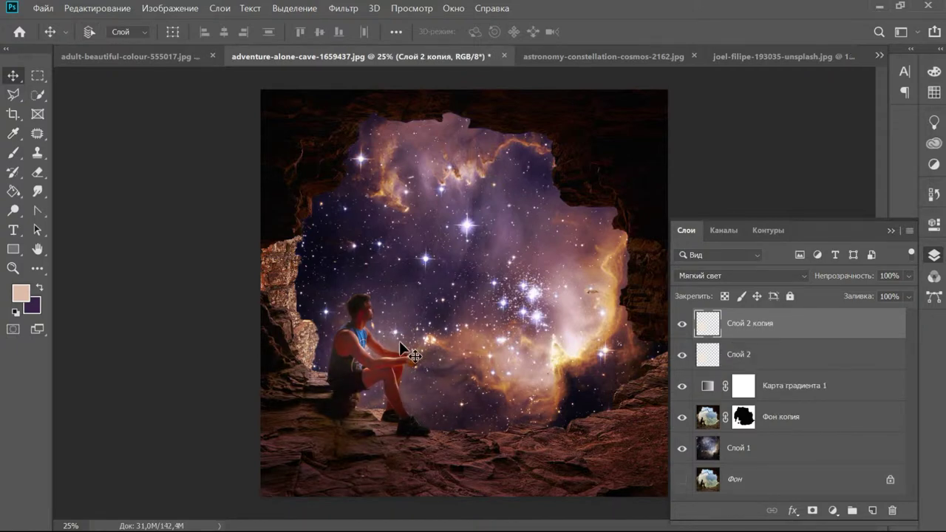
Duplicate the glow layer three more times, moving the copies toward the upper cave and the rocks at the image's lower right.
drag(390, 345, 412, 234)
key(ctrl+j)
key(ctrl+j)
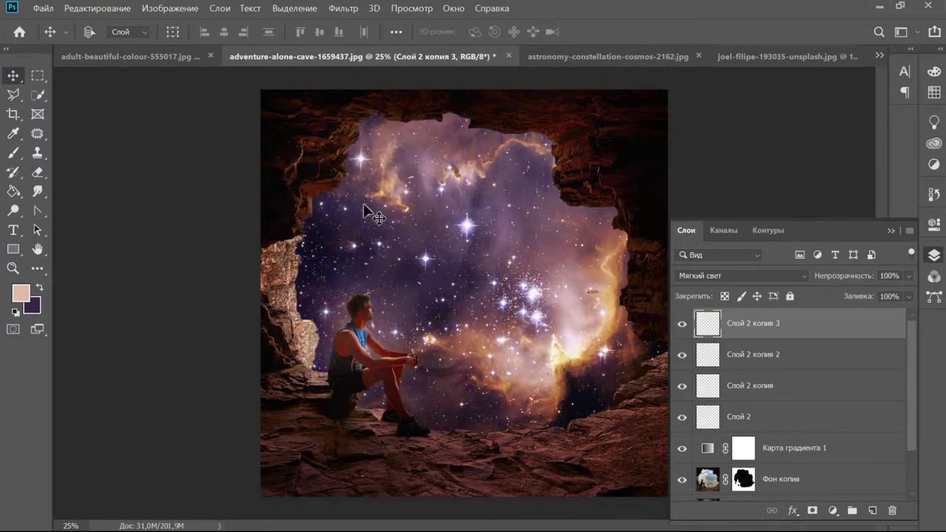
drag(362, 203, 584, 467)
key(ctrl+j)
Add a Gradient Map (Карта градиента) adjustment layer directly above the starry sky layer Слой 1.
key(ctrl+minus)
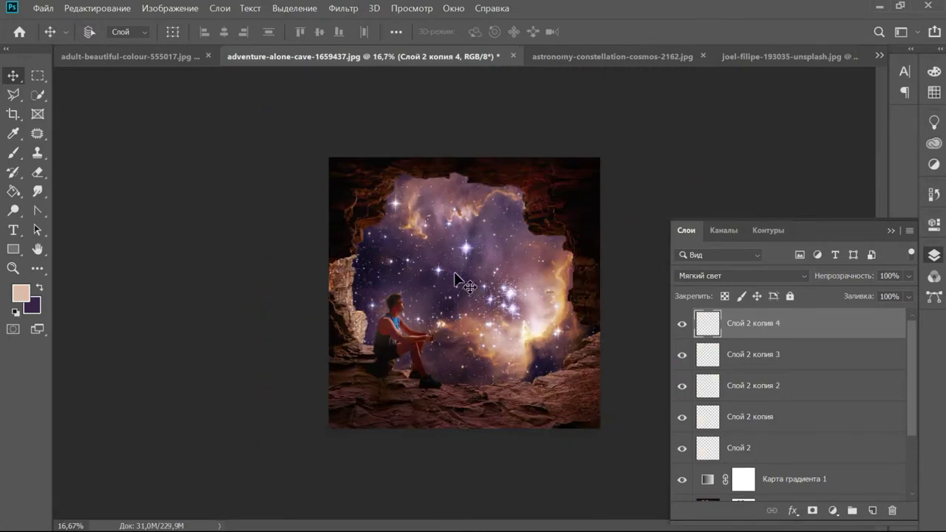
scroll(799, 394, down, 3)
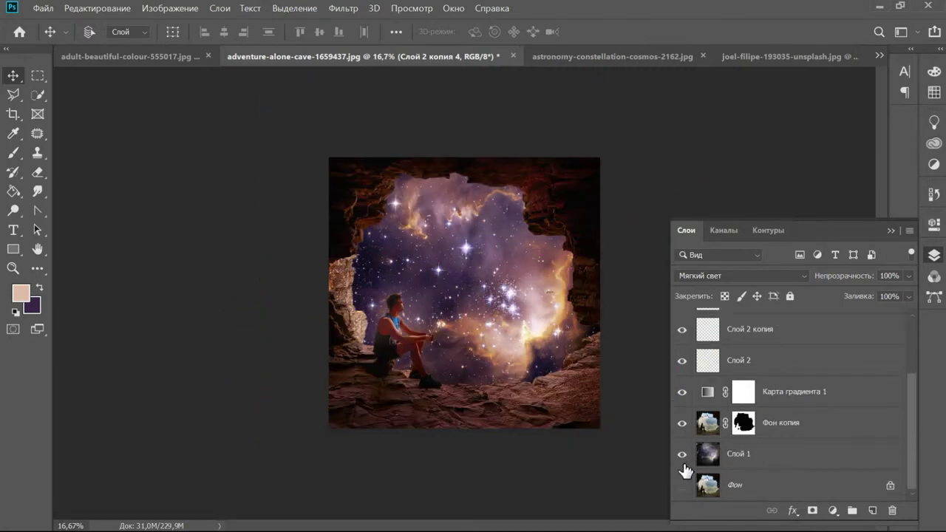
click(682, 454)
click(766, 457)
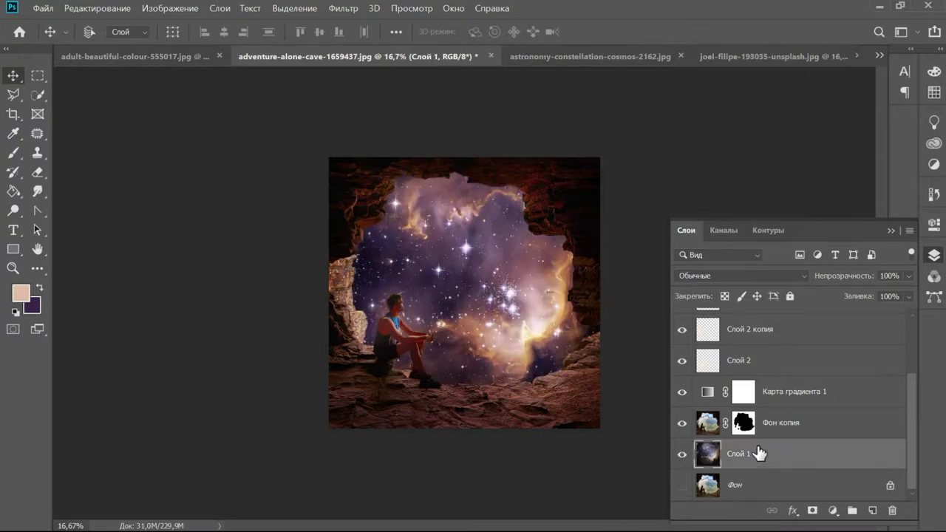
click(834, 511)
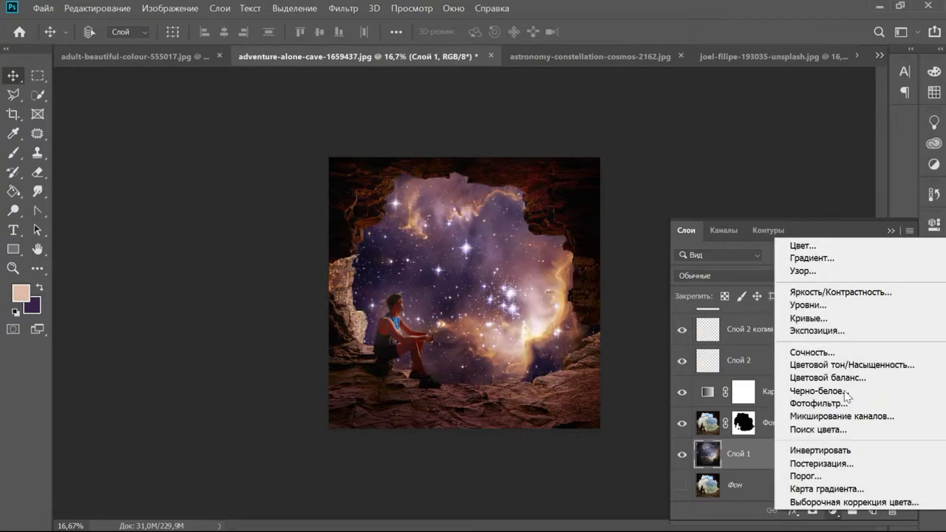
click(827, 489)
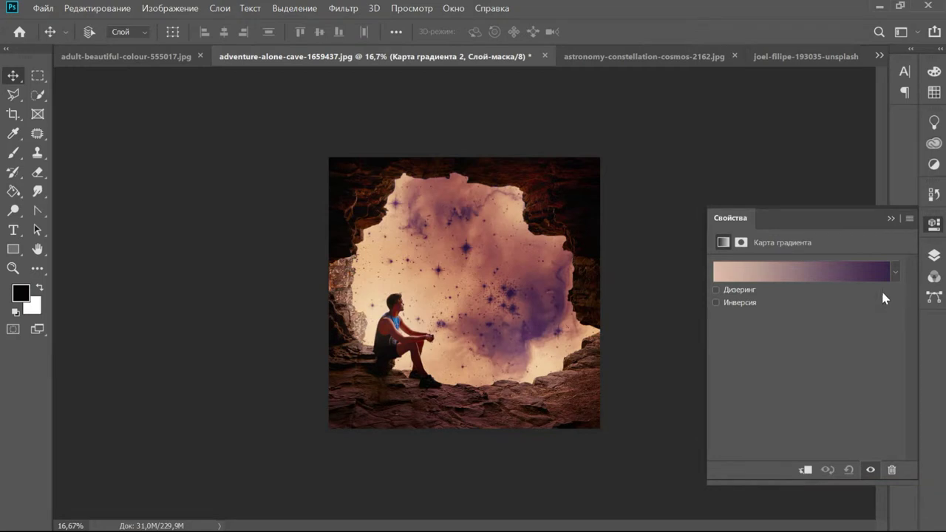
Apply the violet-green-orange preset to the sky's gradient map and change its blend mode so the colours mix with the stars.
click(895, 273)
click(802, 306)
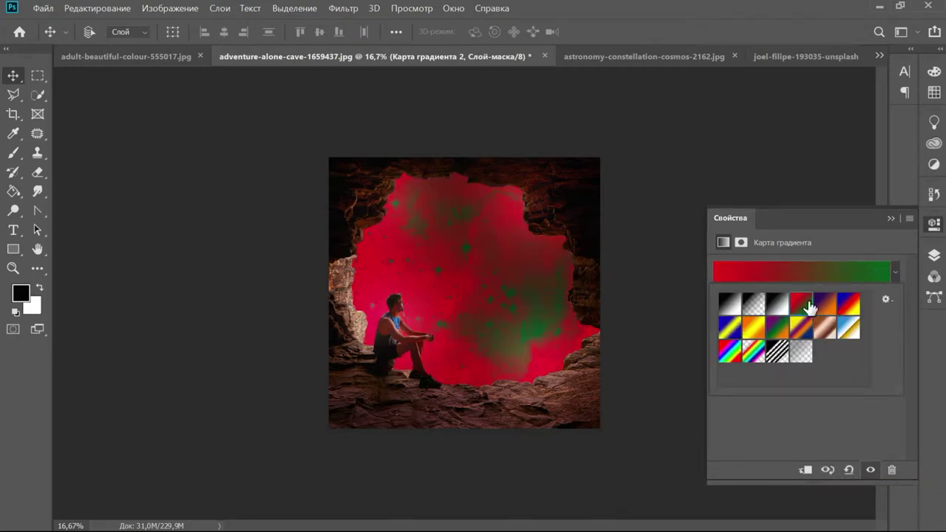
click(847, 309)
click(778, 331)
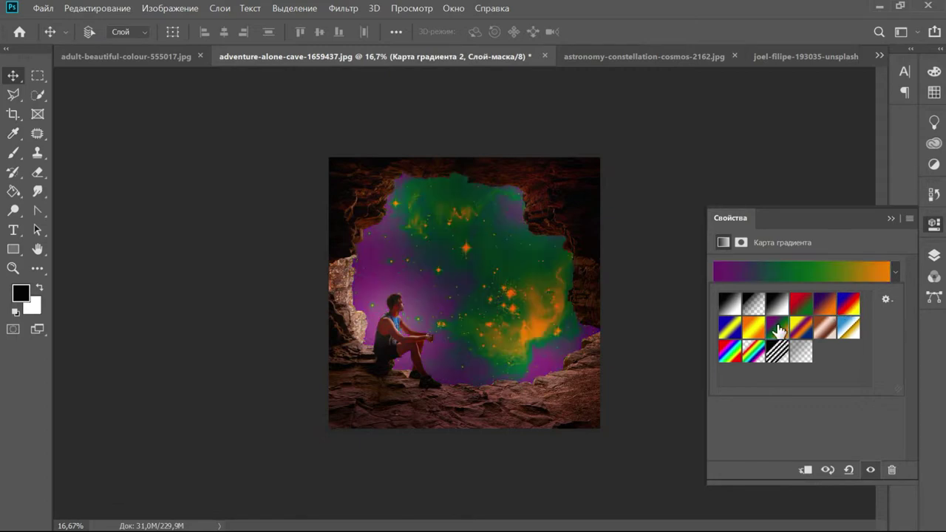
click(934, 254)
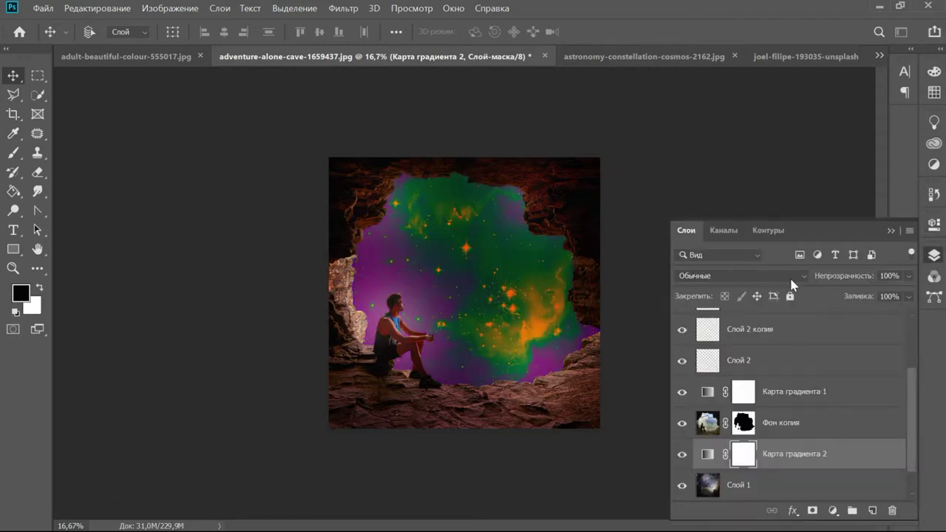
click(786, 275)
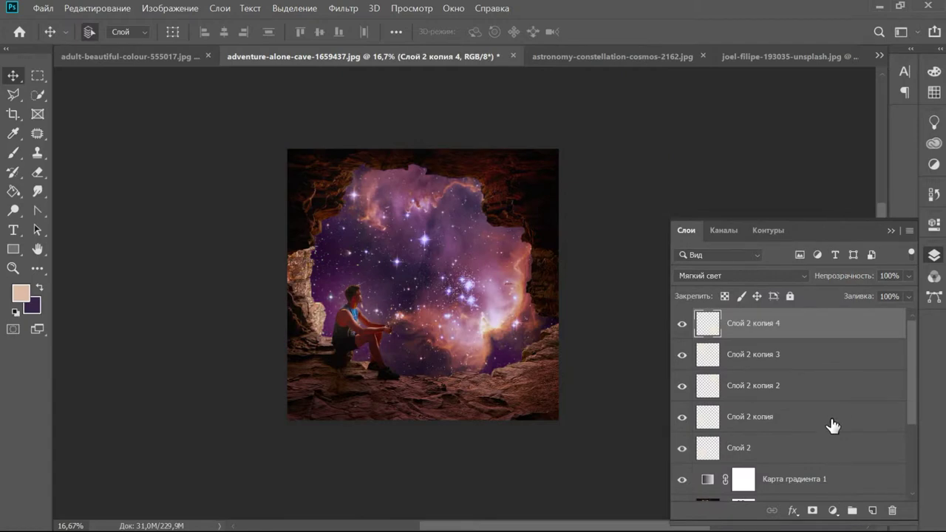
Stamp all visible layers into a new top layer and apply Smart Sharpen with effect 150%, radius 1.0 px and noise reduction 30%.
key(ctrl+shift+alt+e)
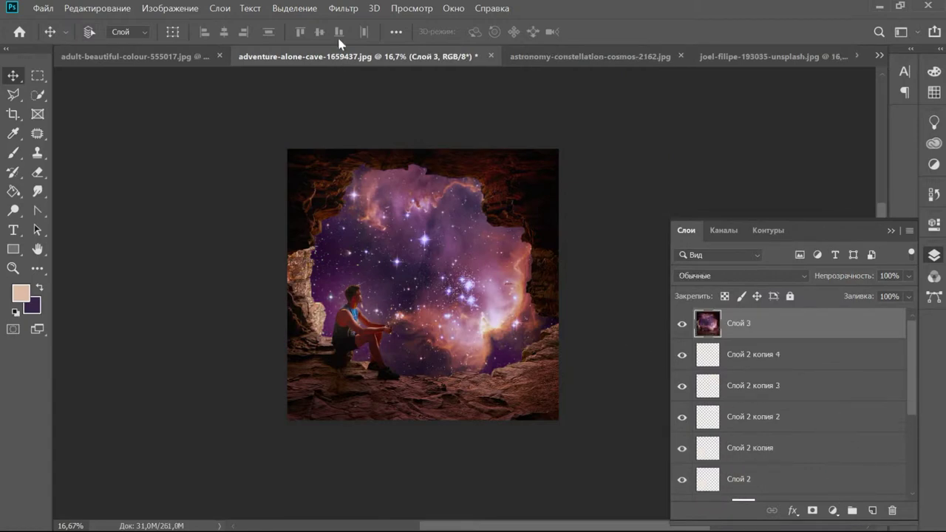
click(342, 10)
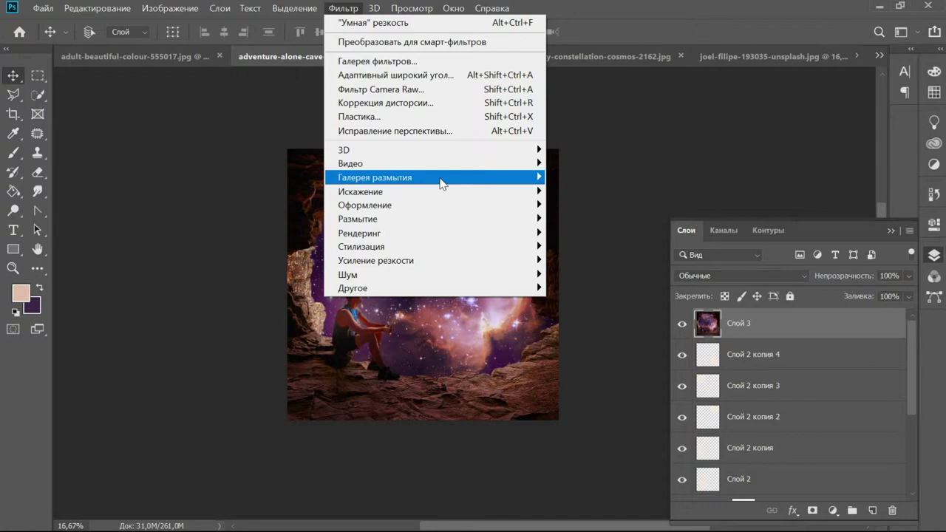
mouse_move(462, 269)
click(596, 201)
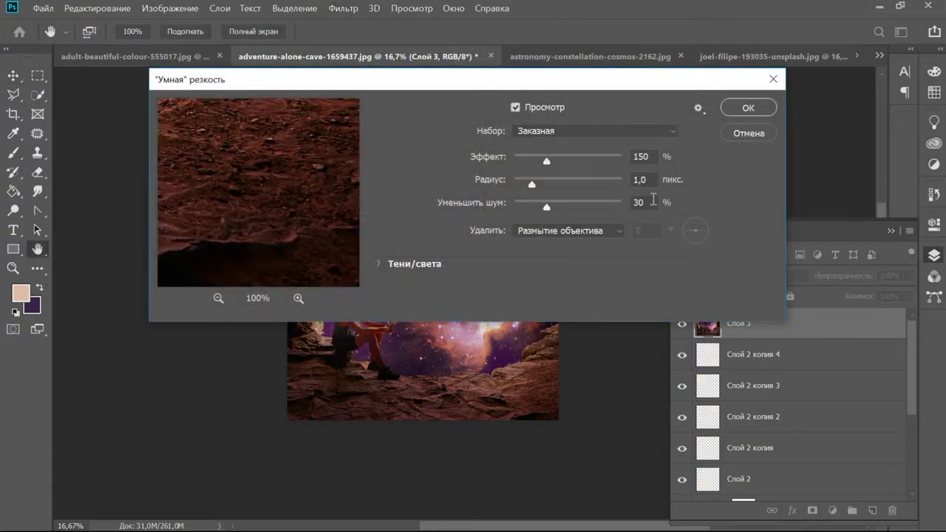
click(774, 110)
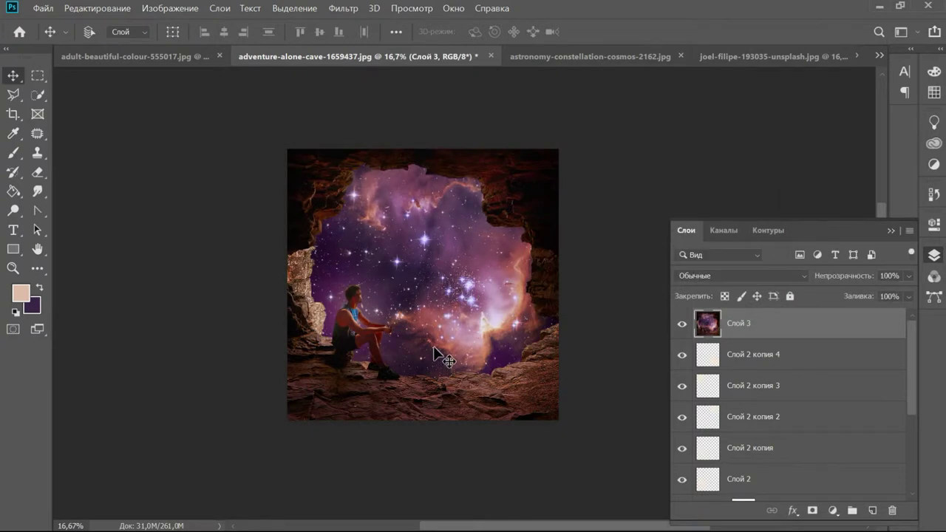
Add a Curves (Кривые) adjustment layer above the stamped layer and pull the RGB midtones down to darken the image.
click(833, 511)
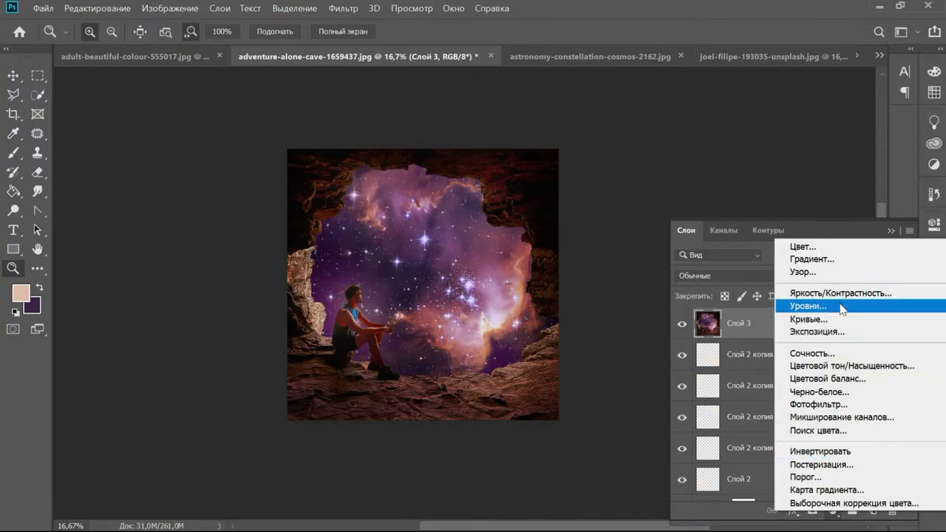
click(839, 319)
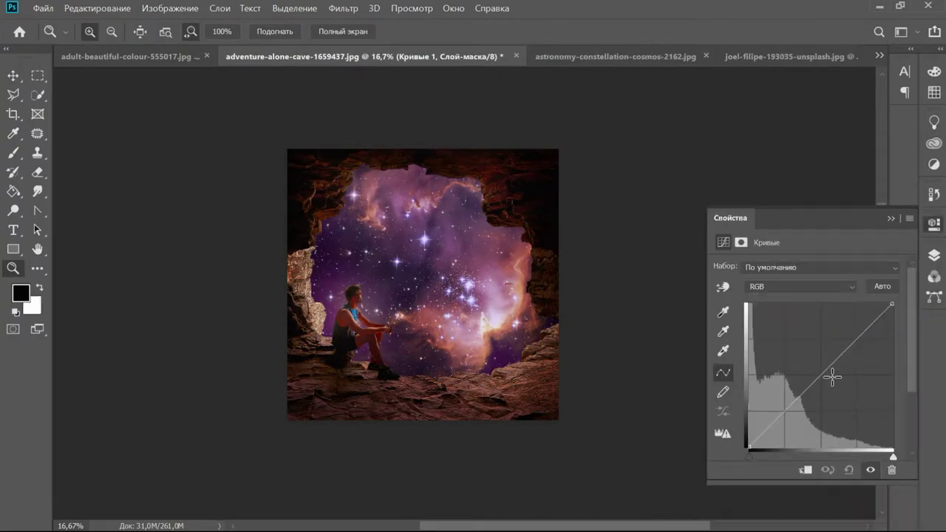
drag(820, 378, 830, 396)
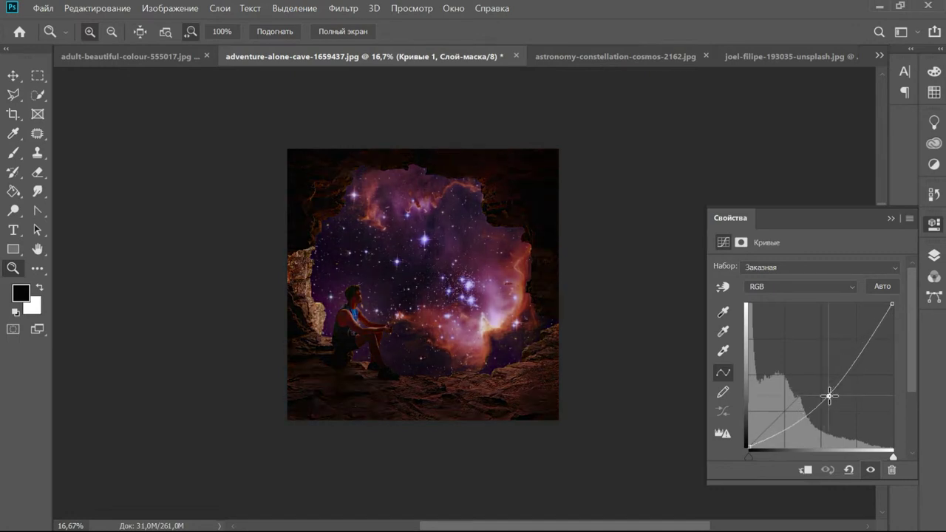
click(934, 256)
Dab black on the Curves layer mask with a soft 3000 px brush to restore brightness in the centre of the image.
click(14, 154)
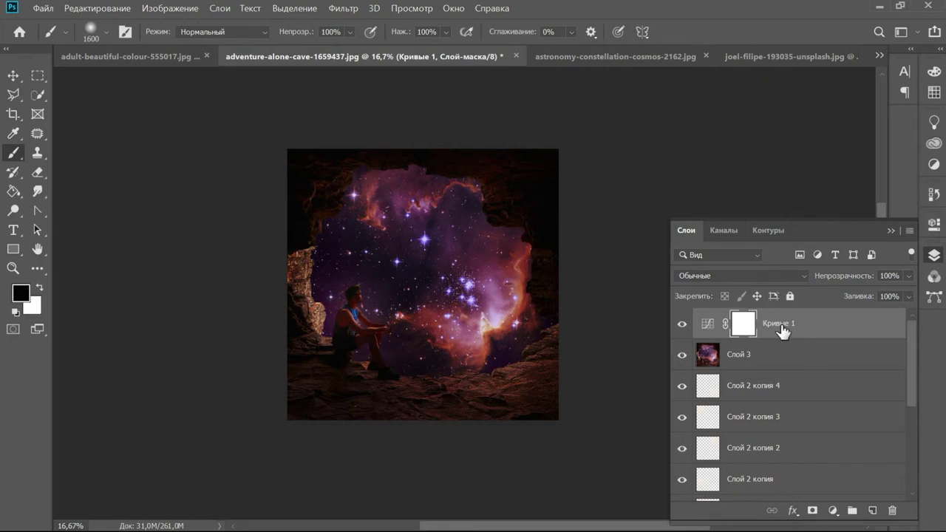
key(bracketright)
key(bracketright)
key(bracketright)
key(bracketright)
key(bracketright)
key(bracketright)
key(bracketright)
key(bracketright)
key(bracketright)
key(bracketright)
key(bracketright)
key(bracketright)
key(bracketright)
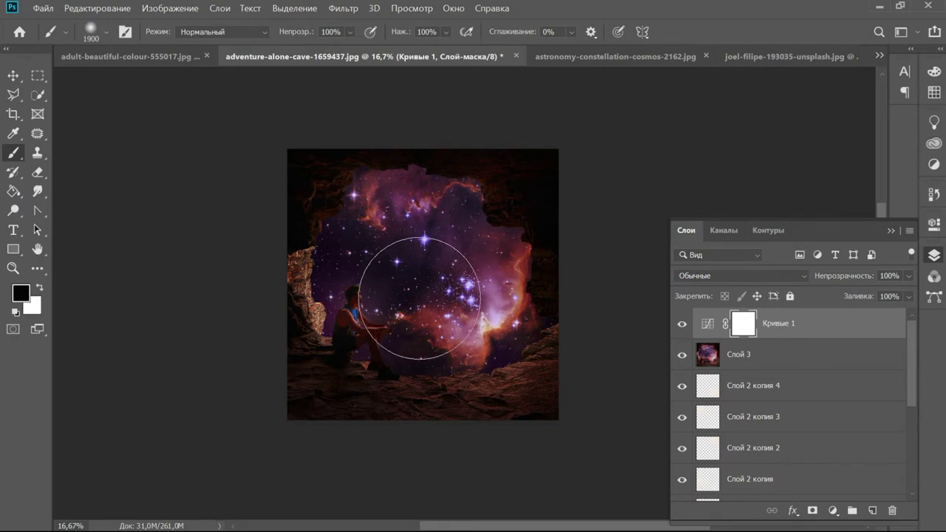
key(bracketright)
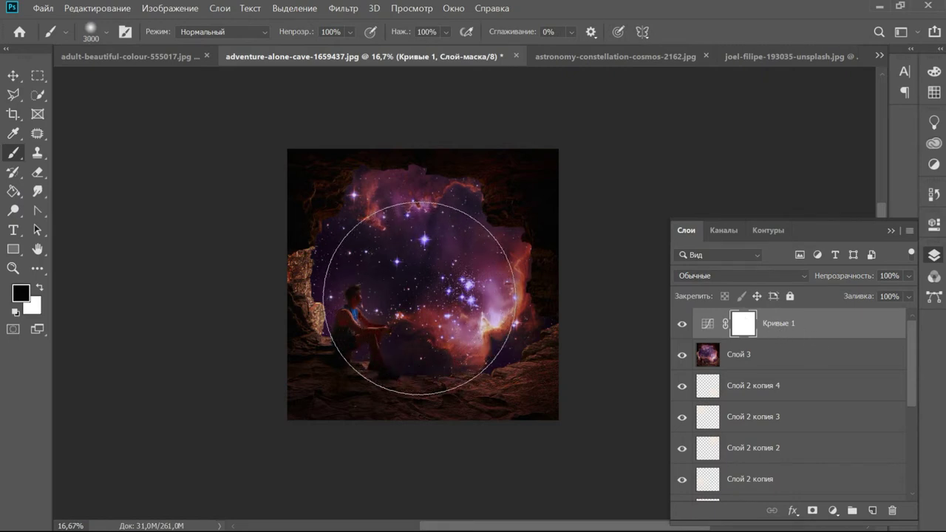
click(409, 308)
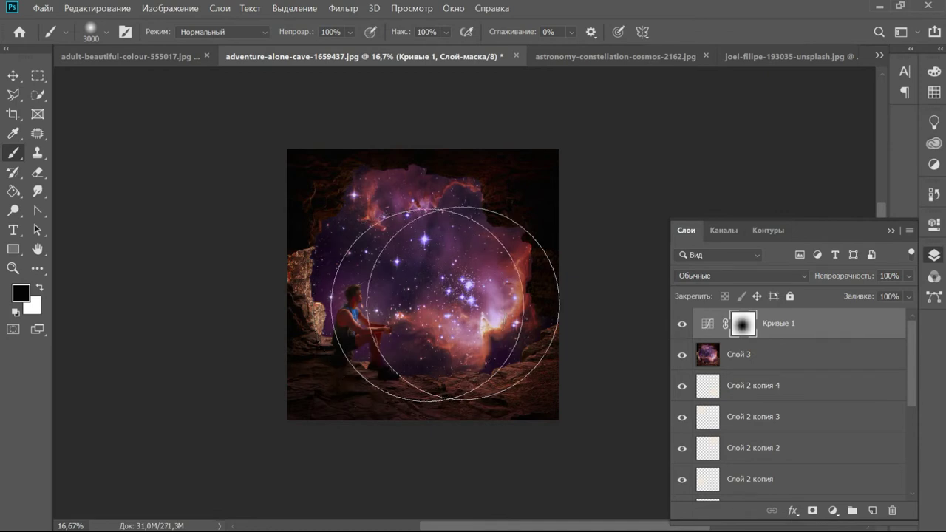
Lower the opacity of the Curves layer to 61% and inspect the composite at different magnifications.
drag(909, 276, 880, 294)
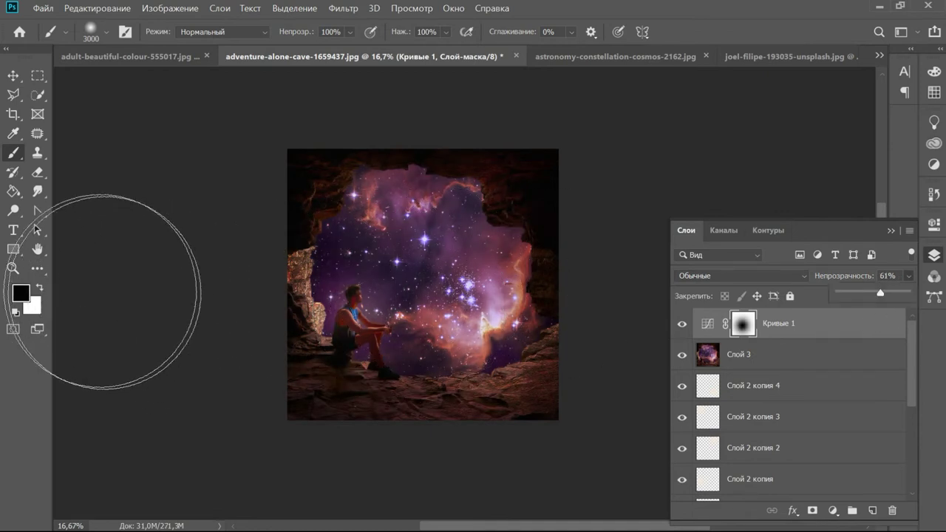
click(13, 268)
click(436, 281)
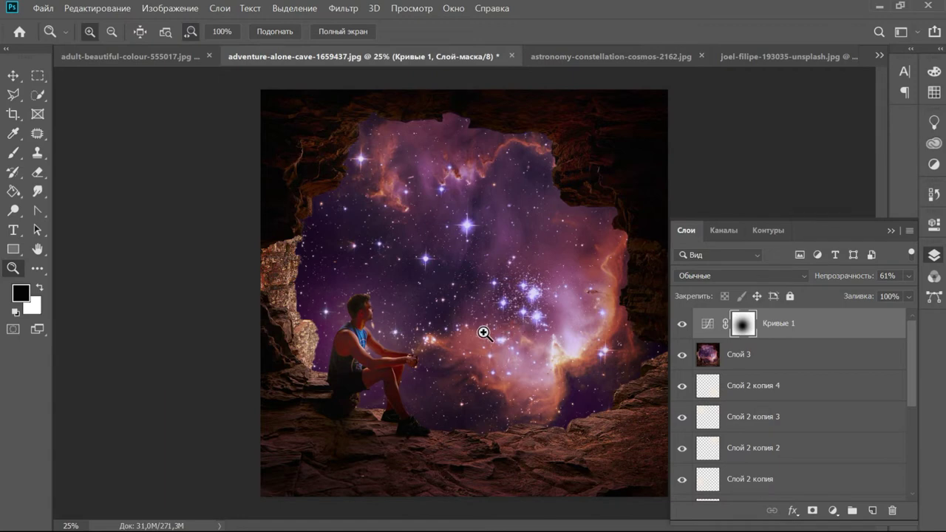
alt+click(507, 330)
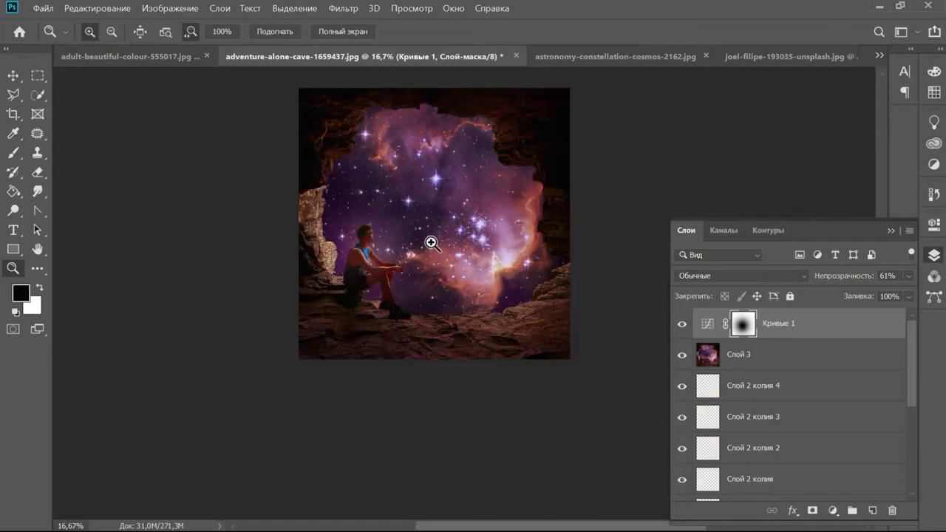